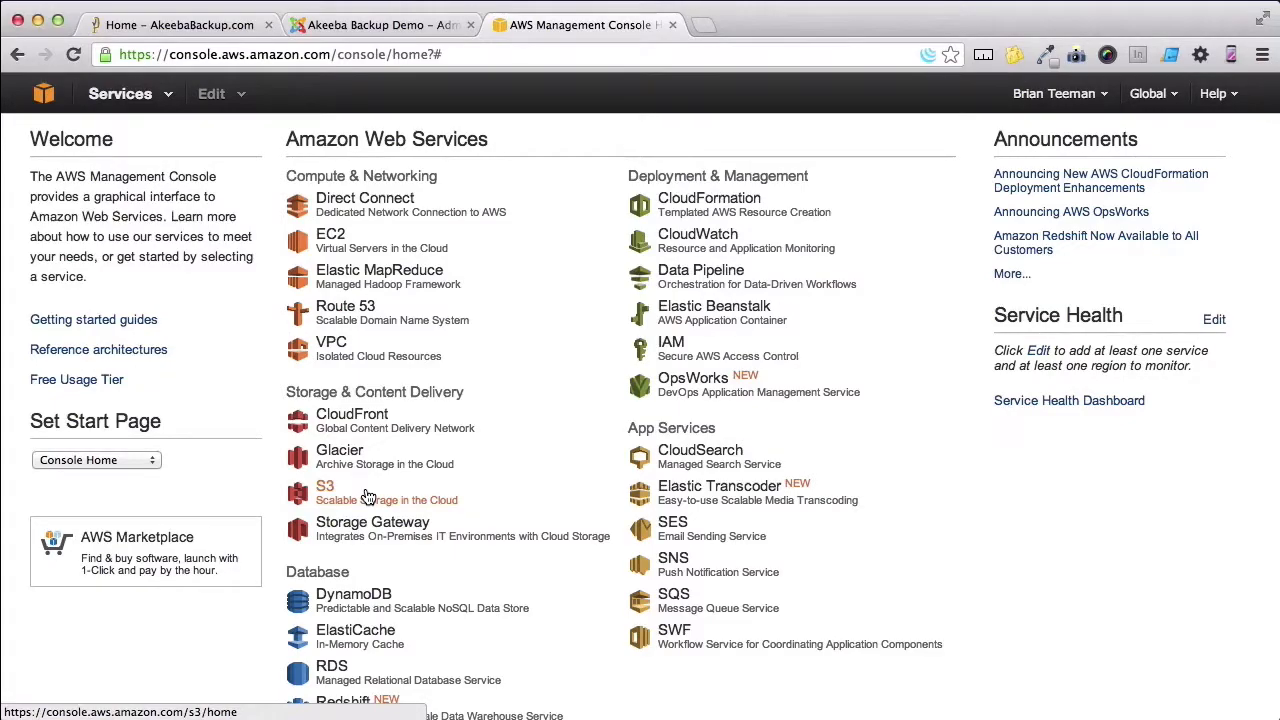
# Create an Amazon S3 bucket named akeebademocom in the US Standard region.
pyautogui.click(370, 507)
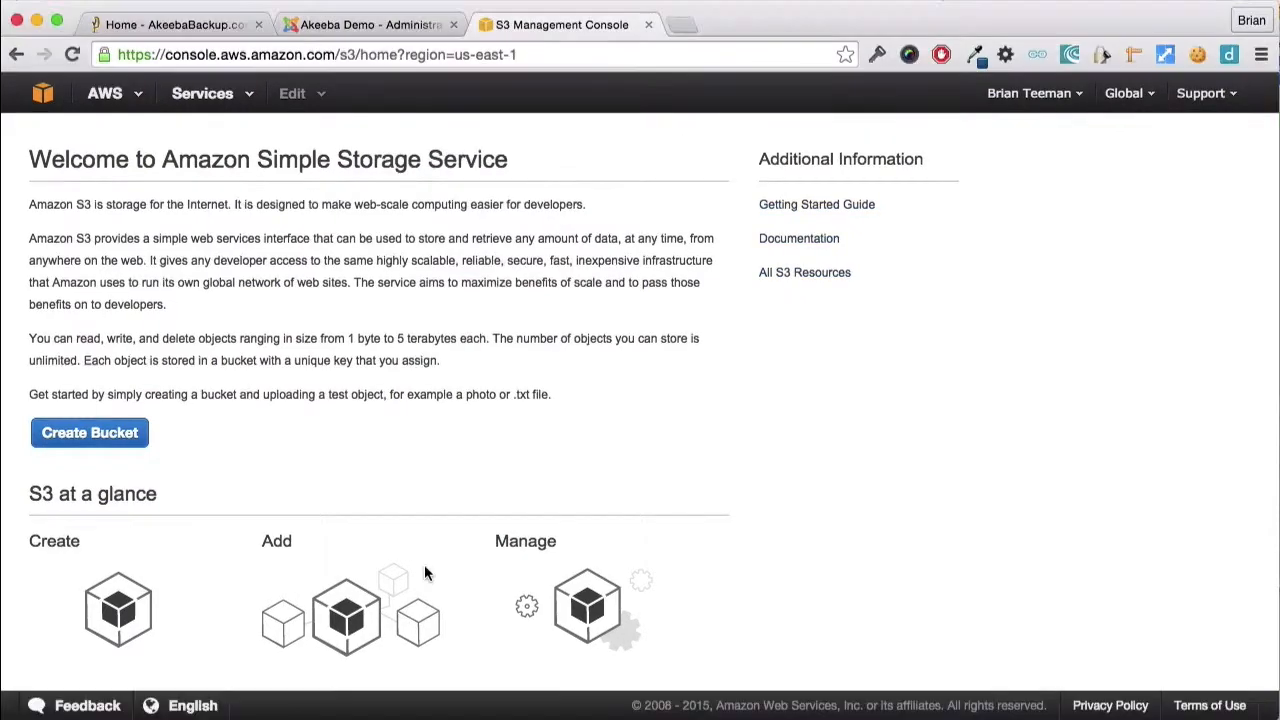
pyautogui.click(130, 432)
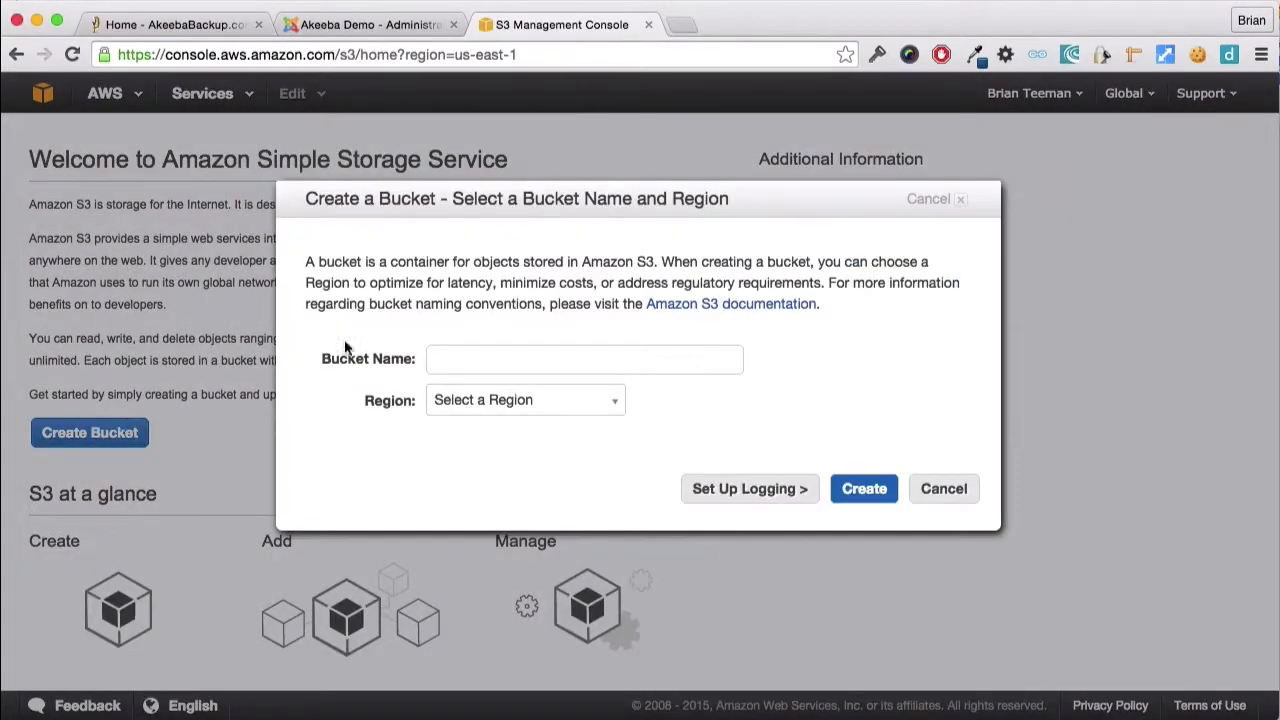
pyautogui.click(435, 358)
pyautogui.write('akeeb')
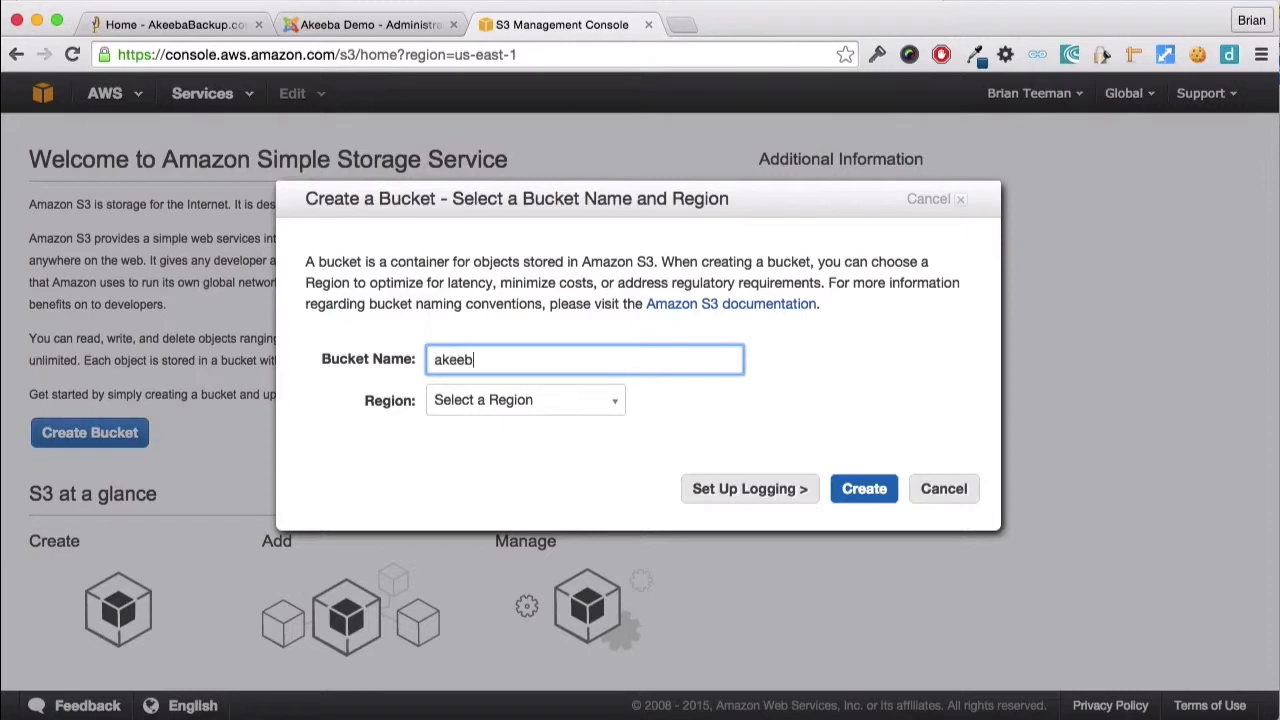
pyautogui.write('ademocom')
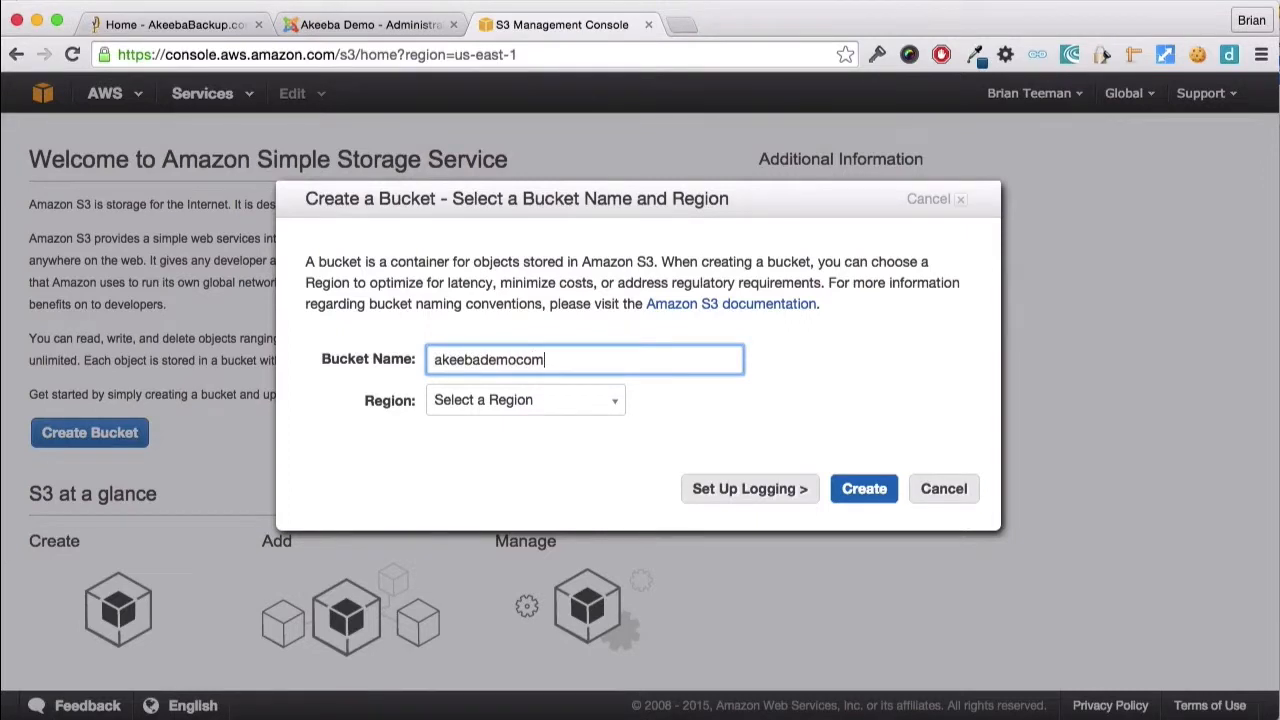
pyautogui.click(518, 404)
pyautogui.click(510, 433)
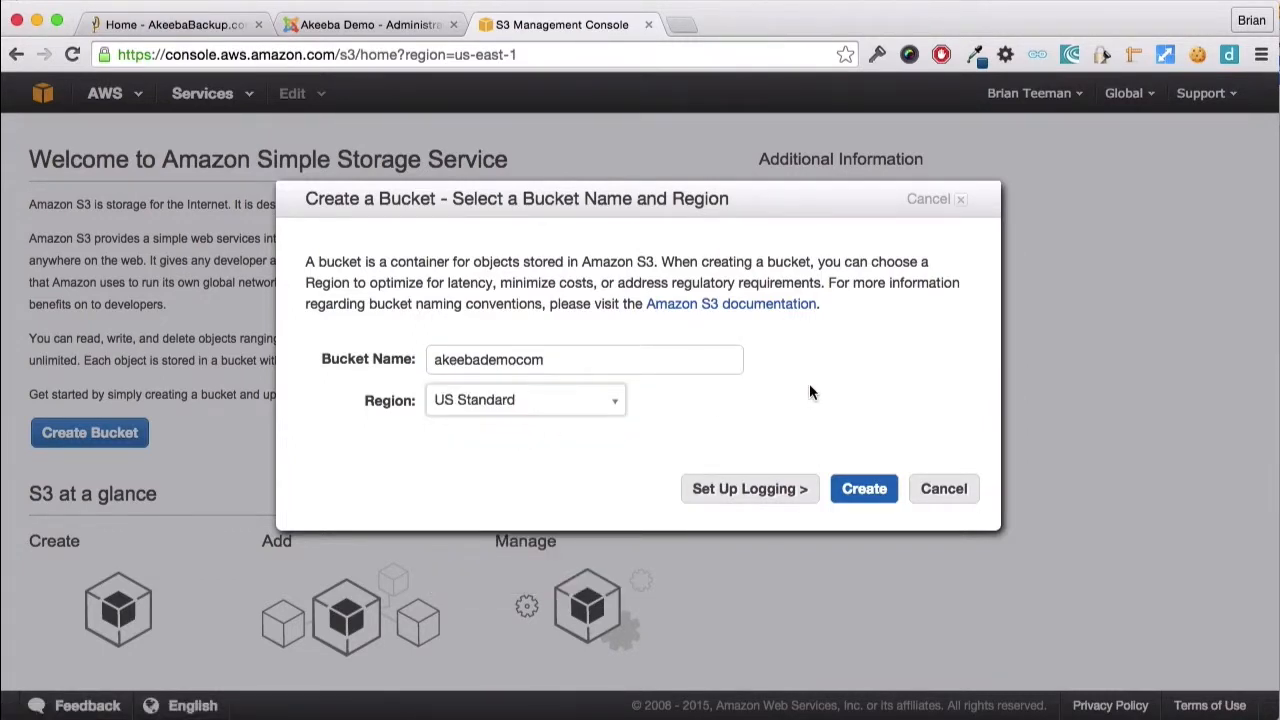
pyautogui.click(864, 490)
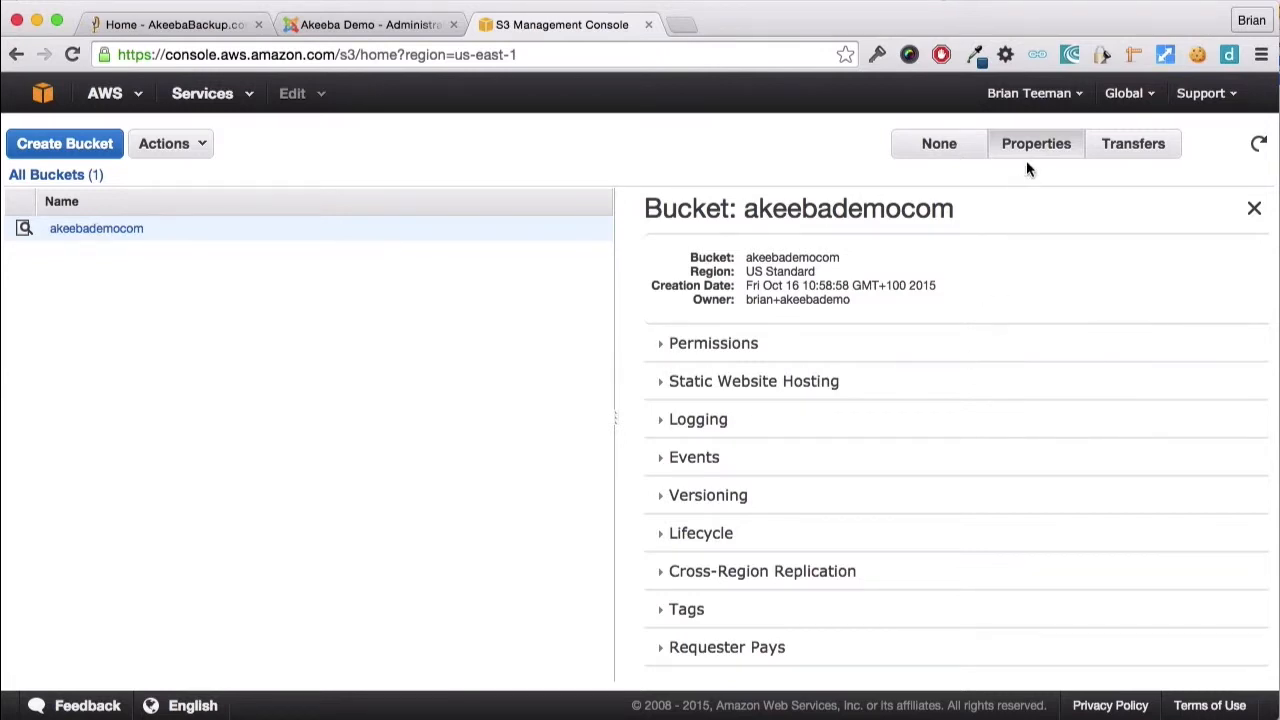
# Create a new access key in the account's security credentials, reveal it and download the key file.
pyautogui.click(1035, 93)
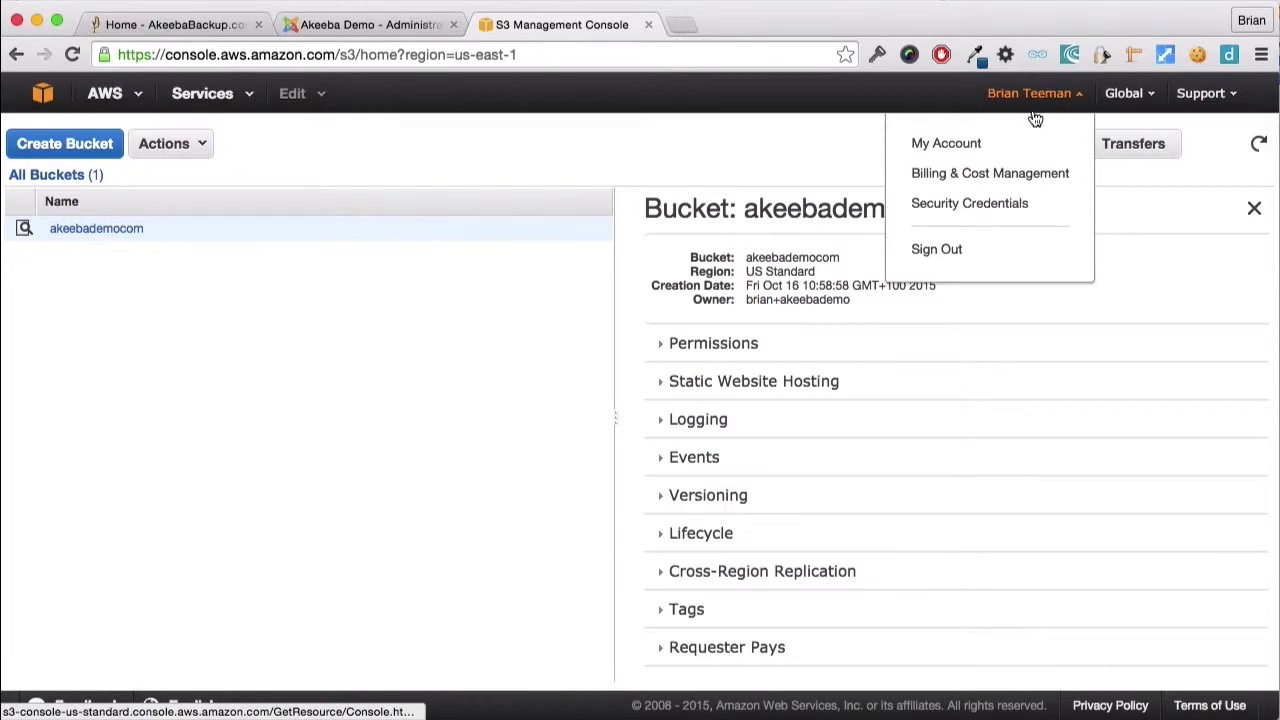
pyautogui.click(1008, 201)
pyautogui.click(412, 344)
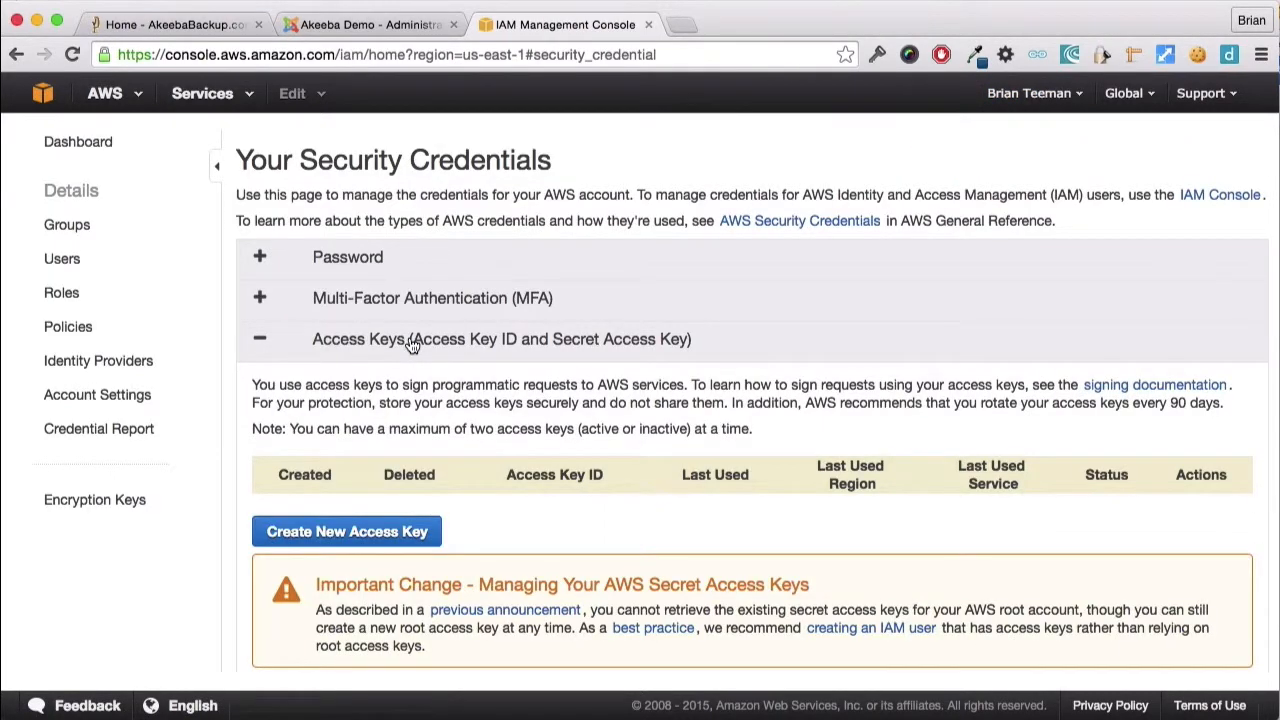
pyautogui.click(376, 535)
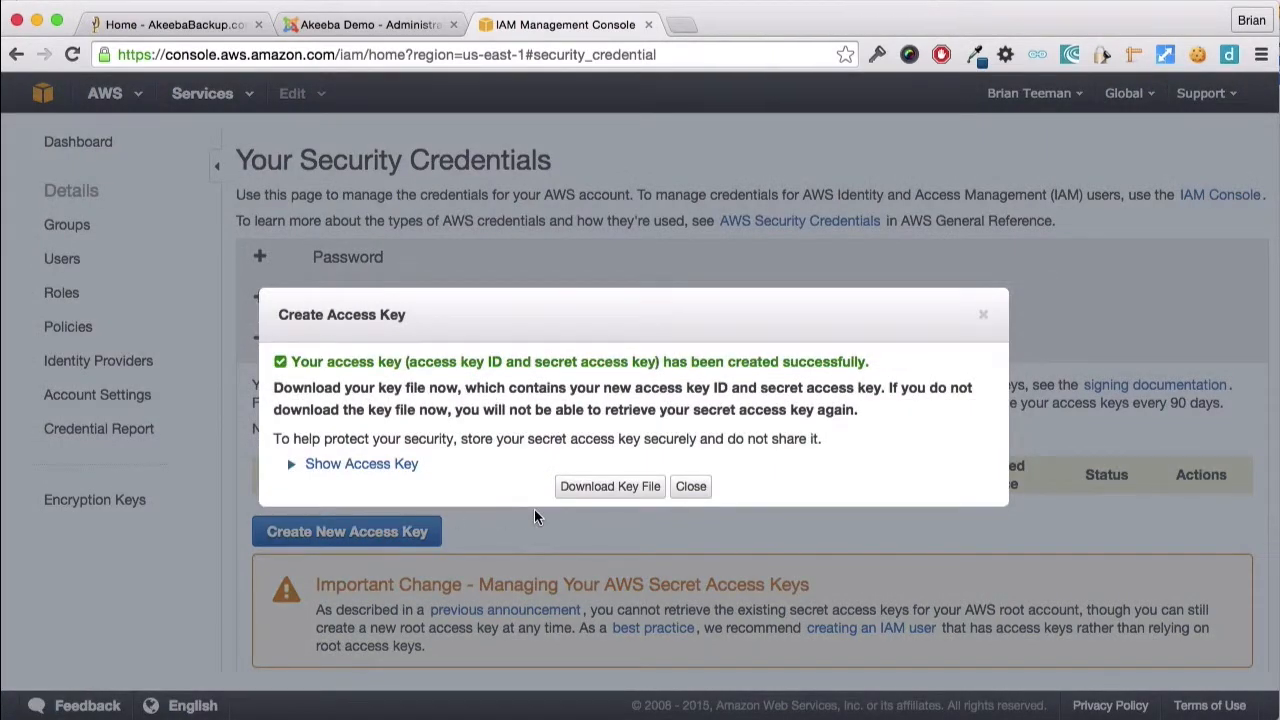
pyautogui.click(396, 466)
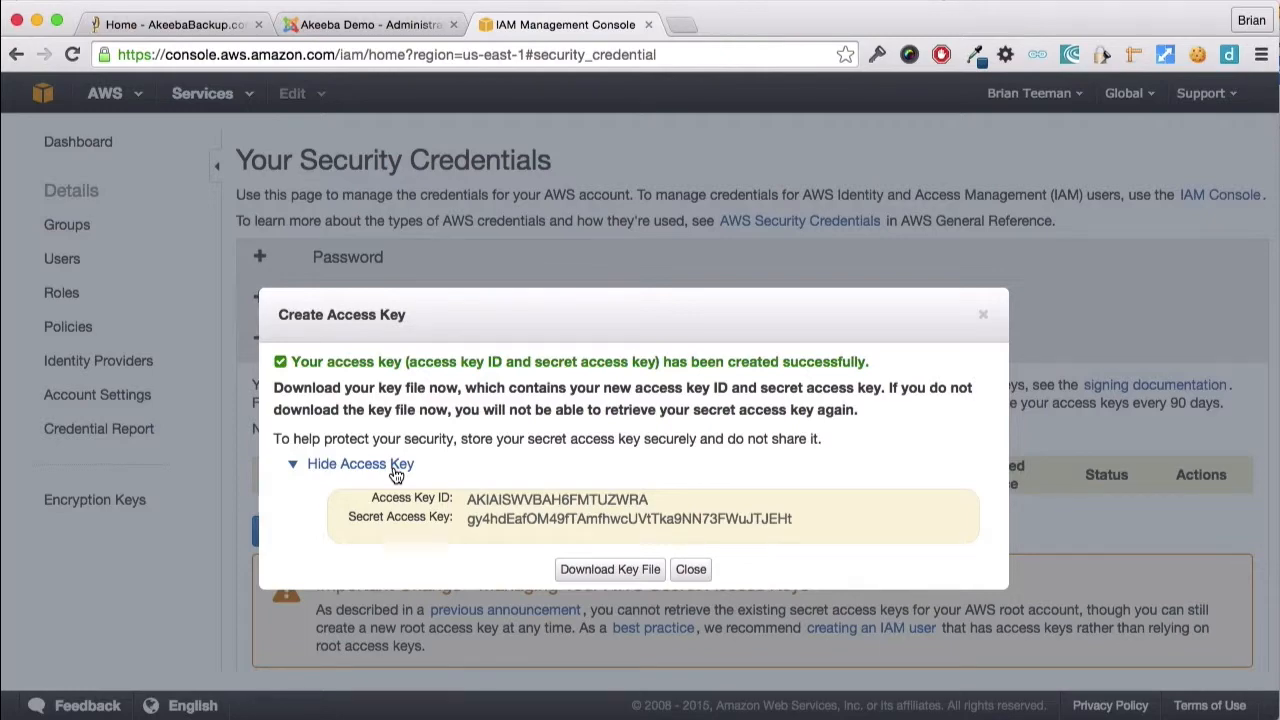
pyautogui.click(571, 569)
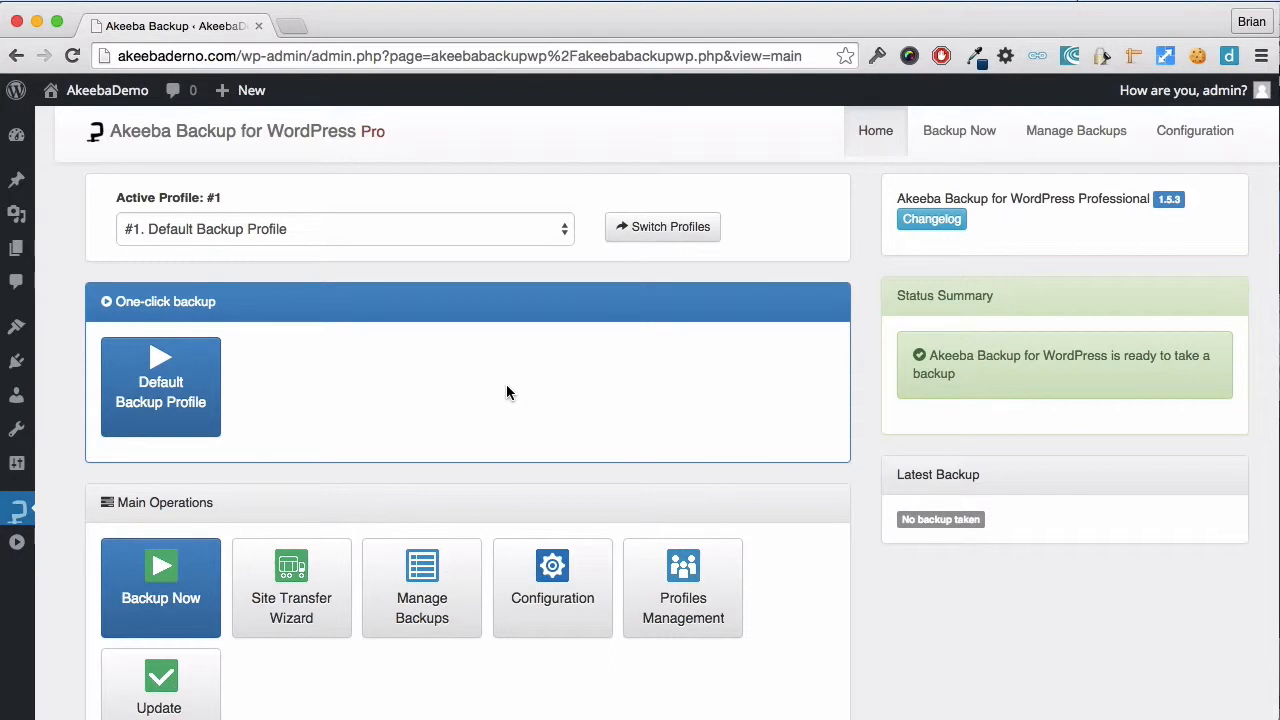
# In Akeeba Backup, set the default backup profile's post-processing engine to Upload to Amazon S3 and open that engine's settings.
pyautogui.click(555, 598)
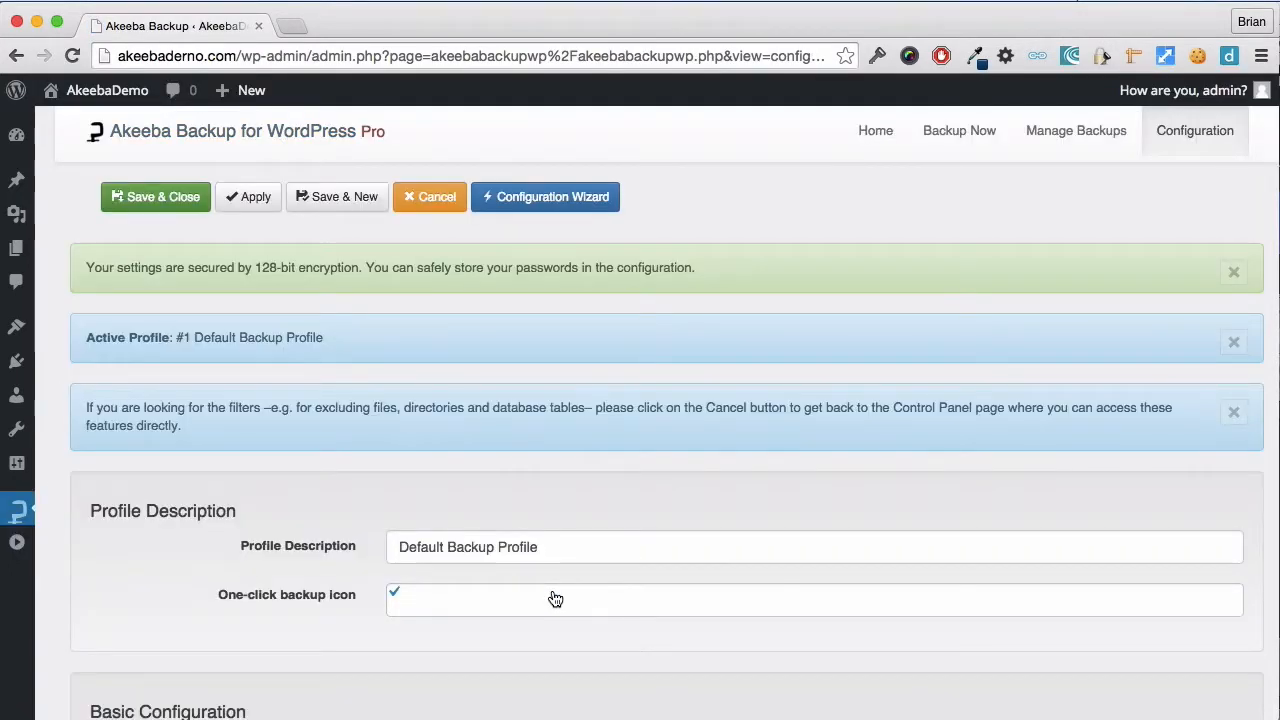
pyautogui.scroll(-5, 555, 598)
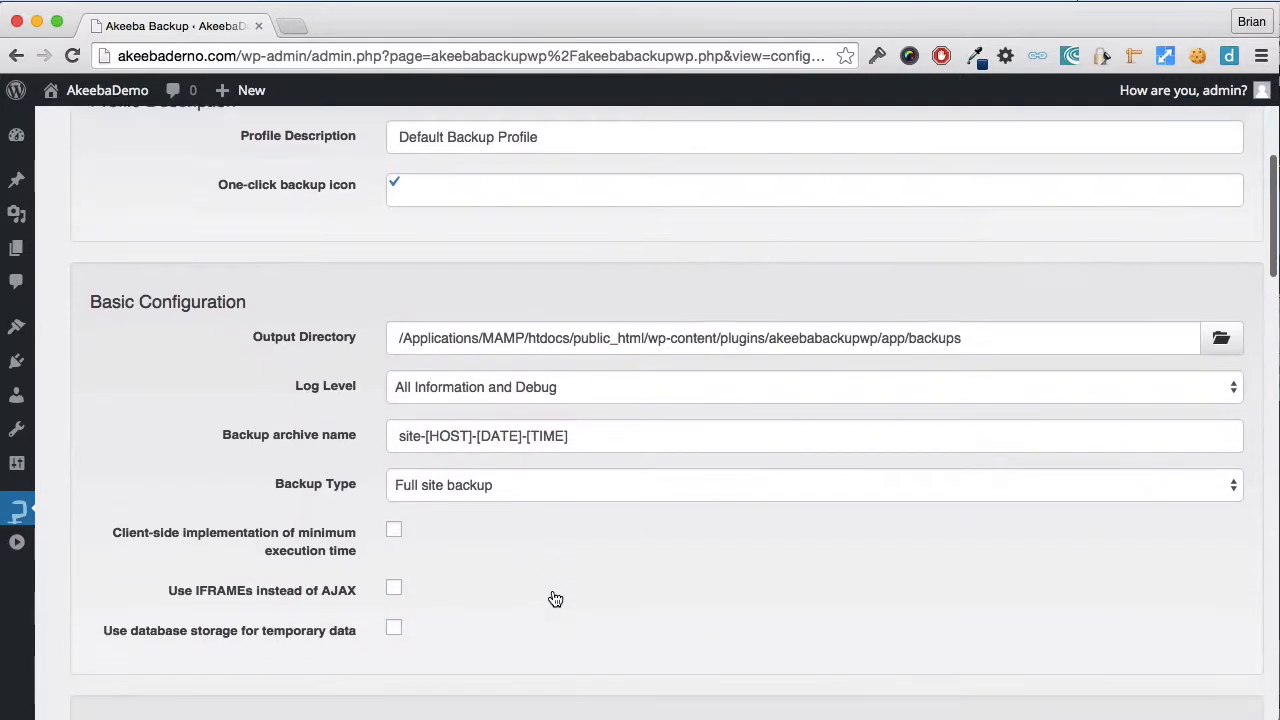
pyautogui.scroll(-3, 555, 598)
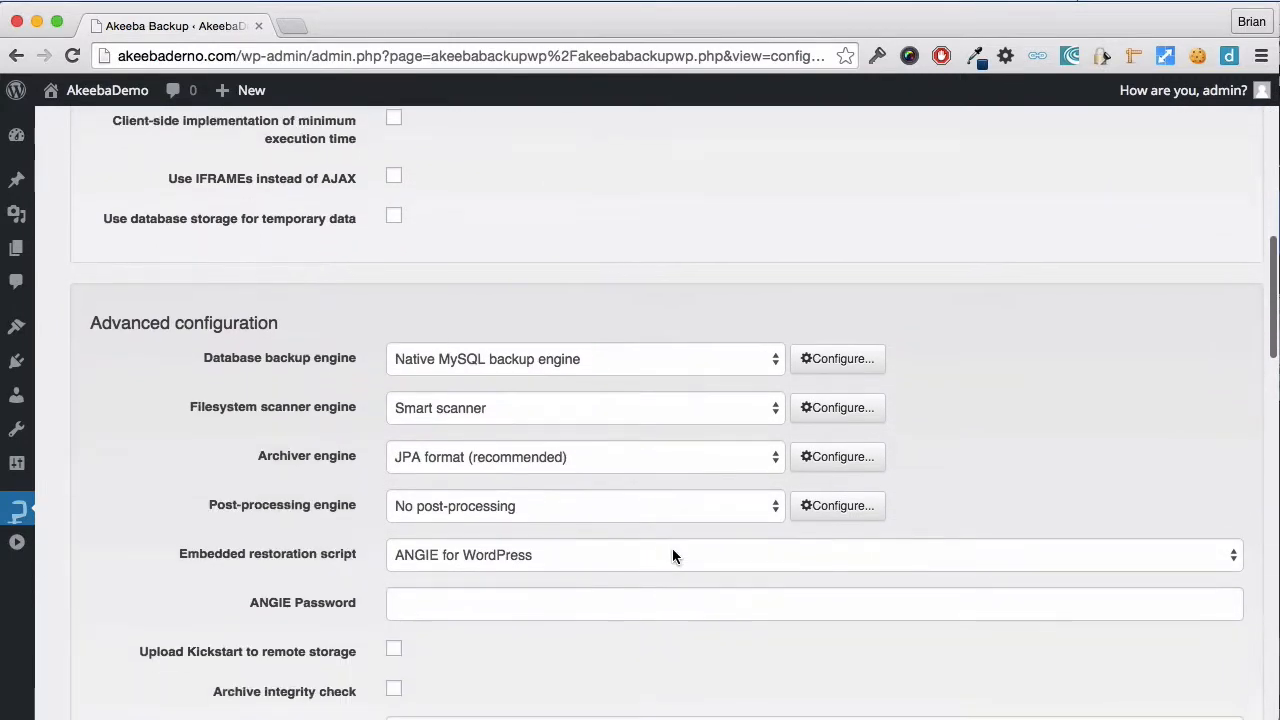
pyautogui.click(733, 505)
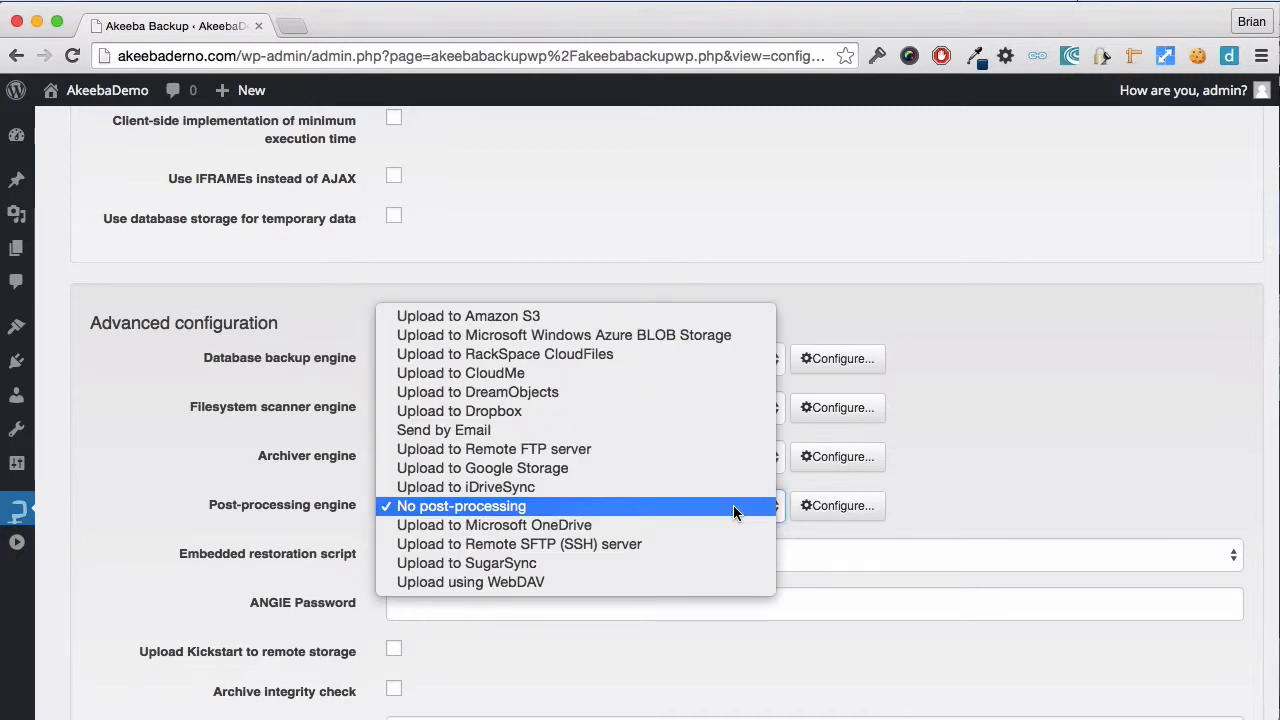
pyautogui.click(715, 316)
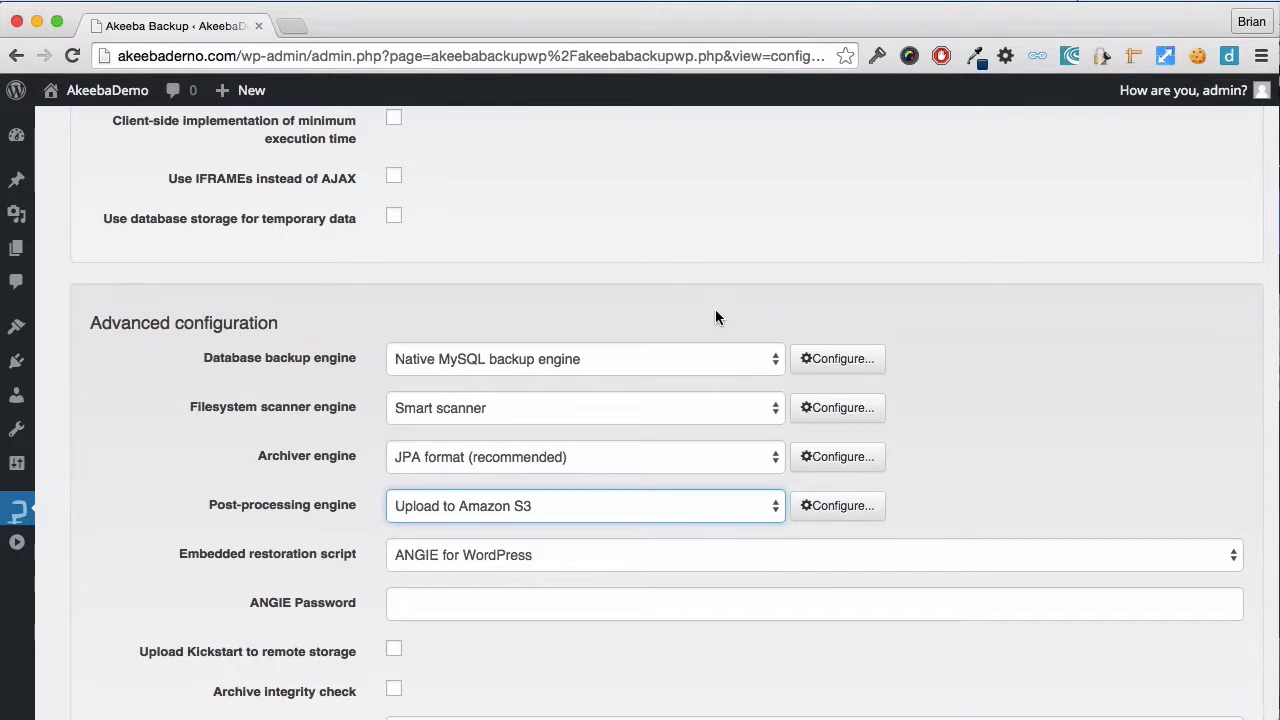
pyautogui.click(808, 507)
pyautogui.scroll(-5, 808, 507)
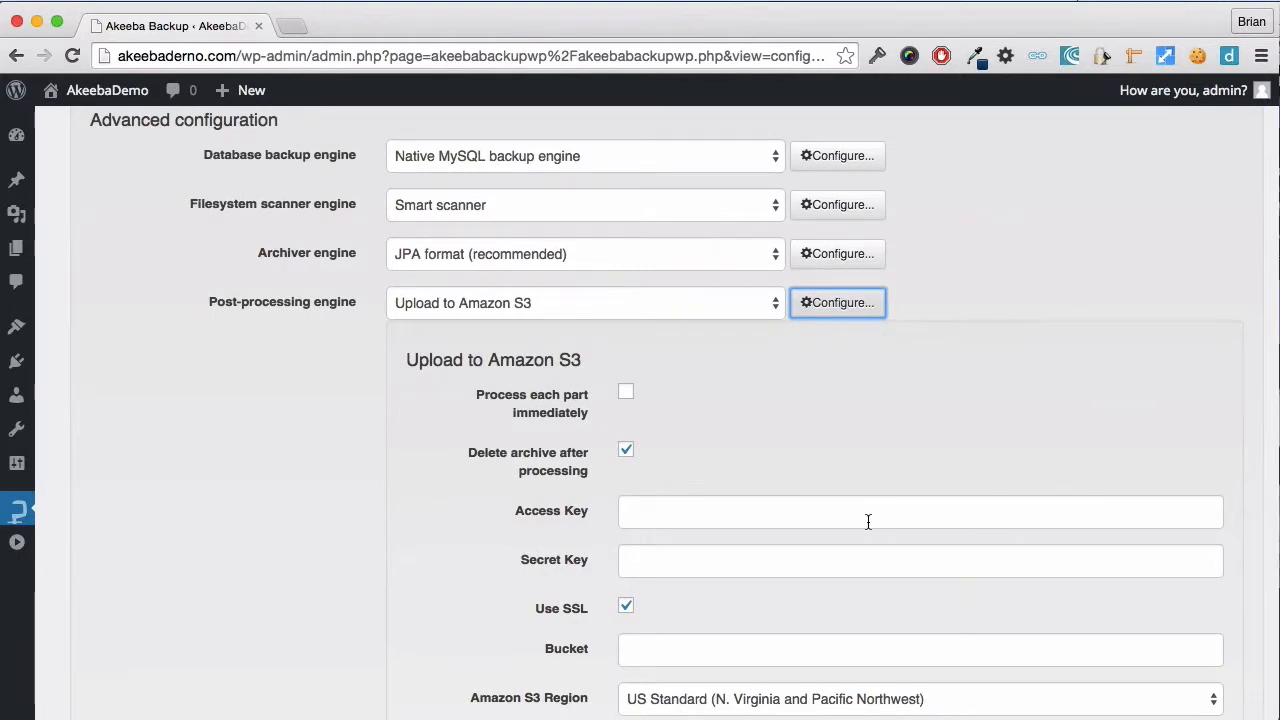
pyautogui.scroll(-5, 868, 521)
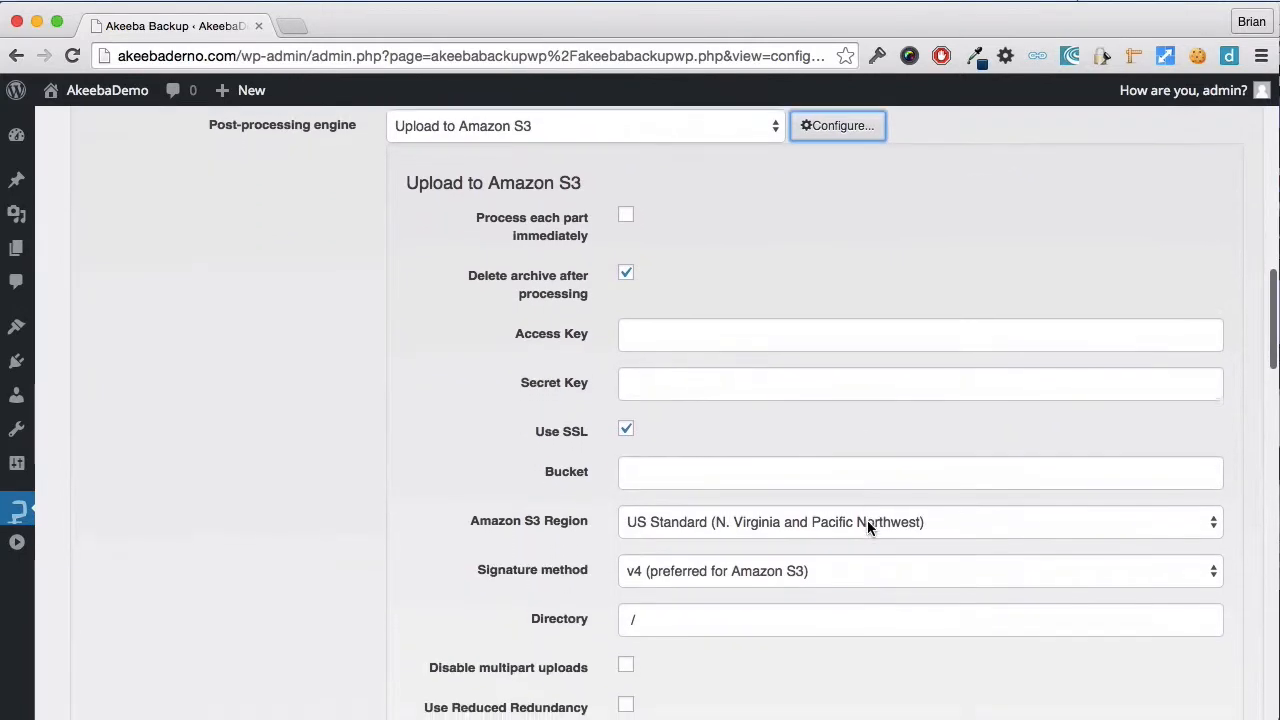
pyautogui.scroll(-1, 867, 521)
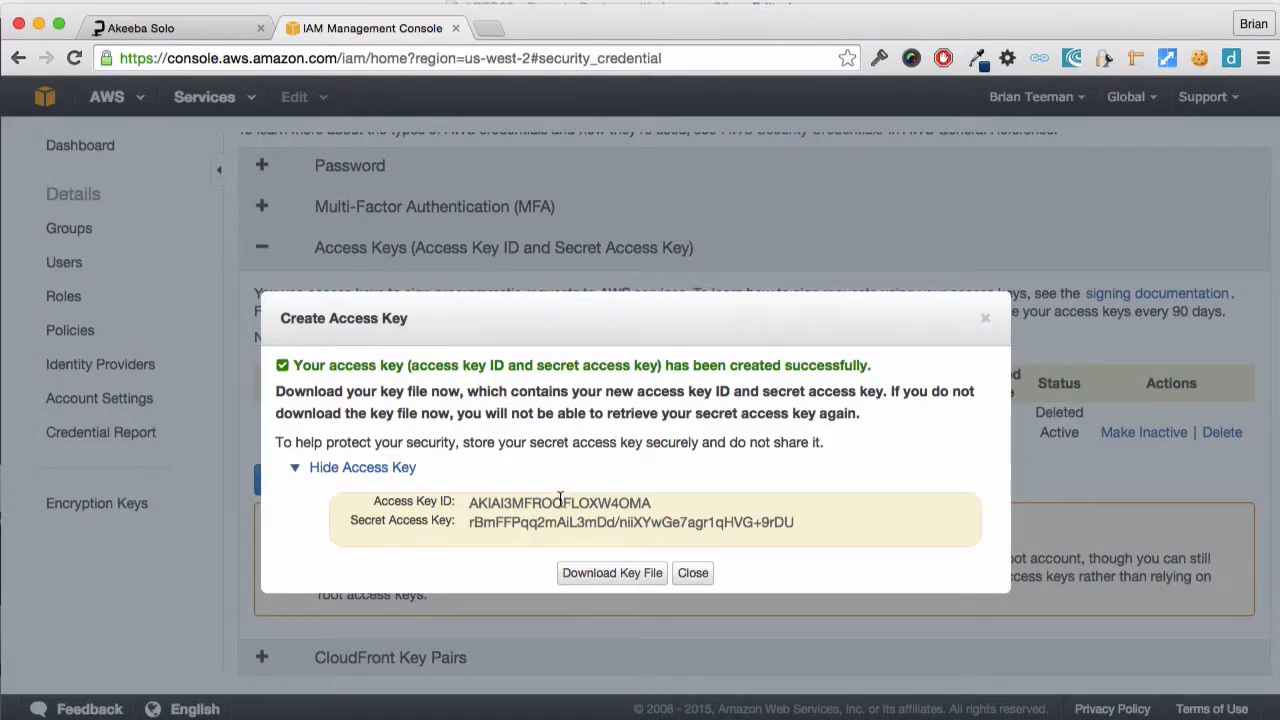
# Copy the access key ID from the AWS console and paste it as the Access Key in Akeeba's Amazon S3 upload settings.
pyautogui.doubleClick(560, 502)
pyautogui.rightClick(560, 502)
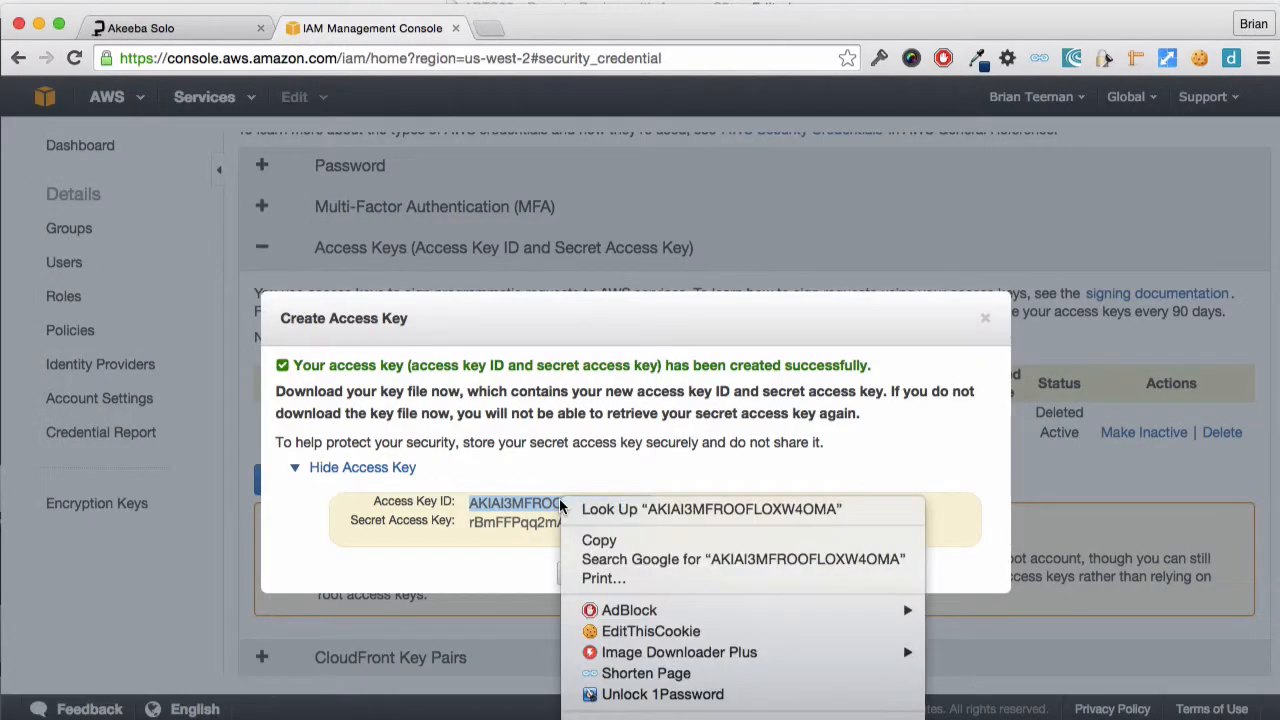
pyautogui.click(590, 536)
pyautogui.click(160, 28)
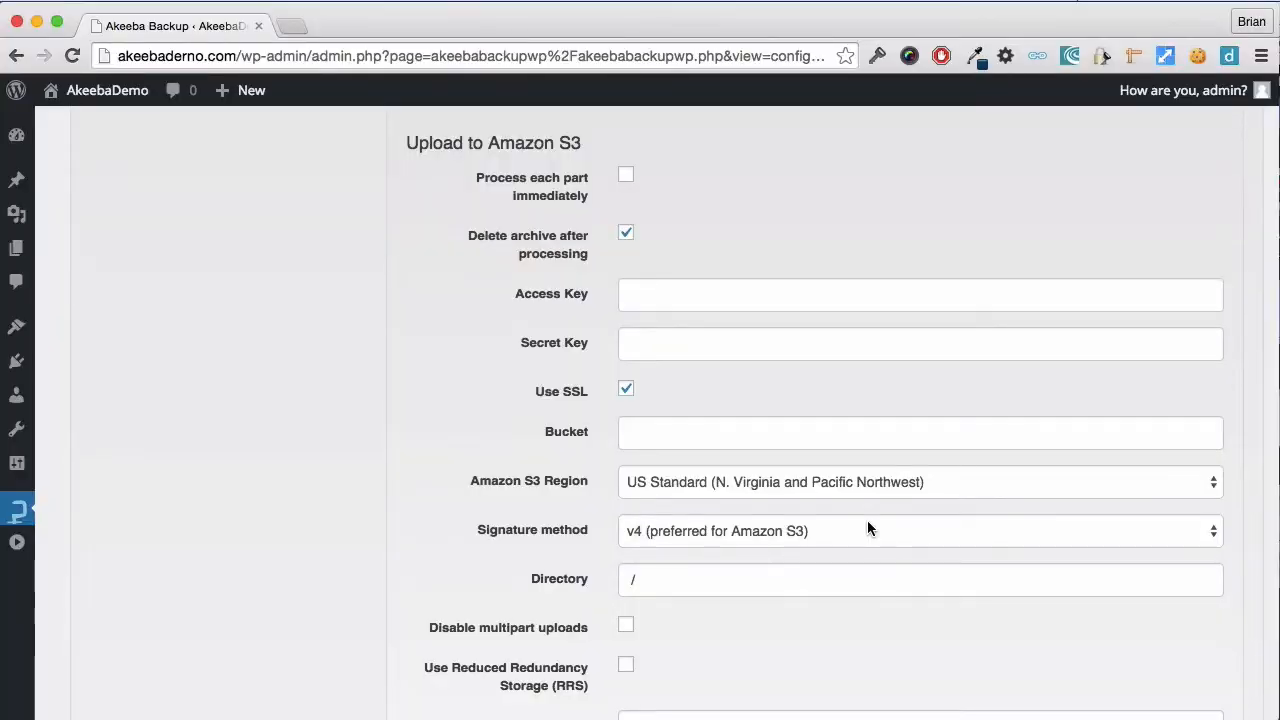
pyautogui.rightClick(624, 272)
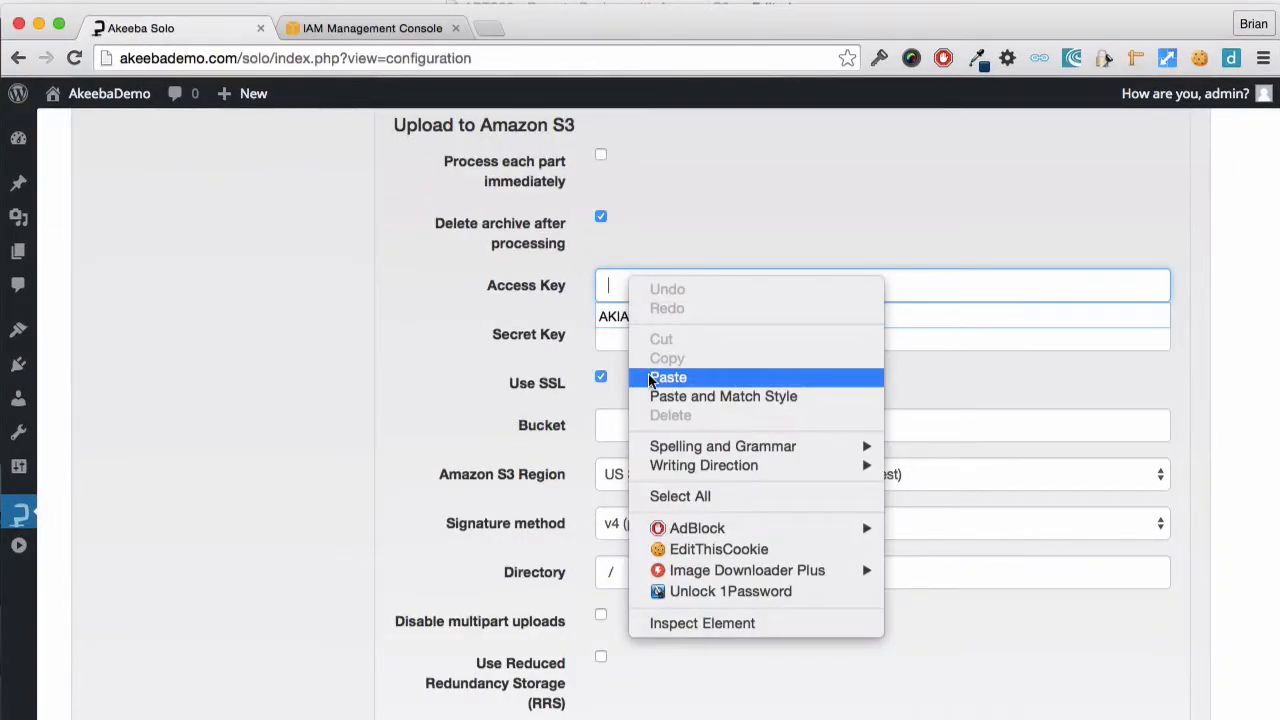
pyautogui.click(651, 371)
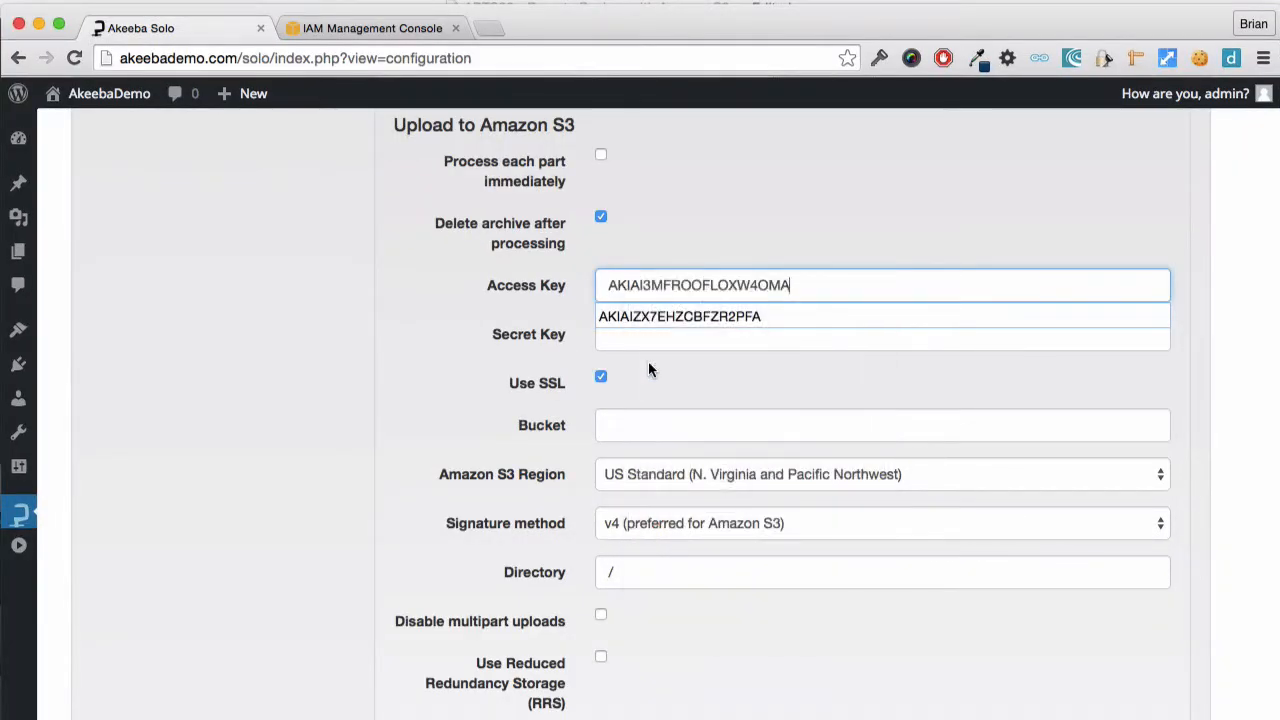
pyautogui.click(643, 341)
# Copy the full secret access key from the AWS console and paste it as the Secret Key in Akeeba's Amazon S3 upload settings.
pyautogui.click(360, 28)
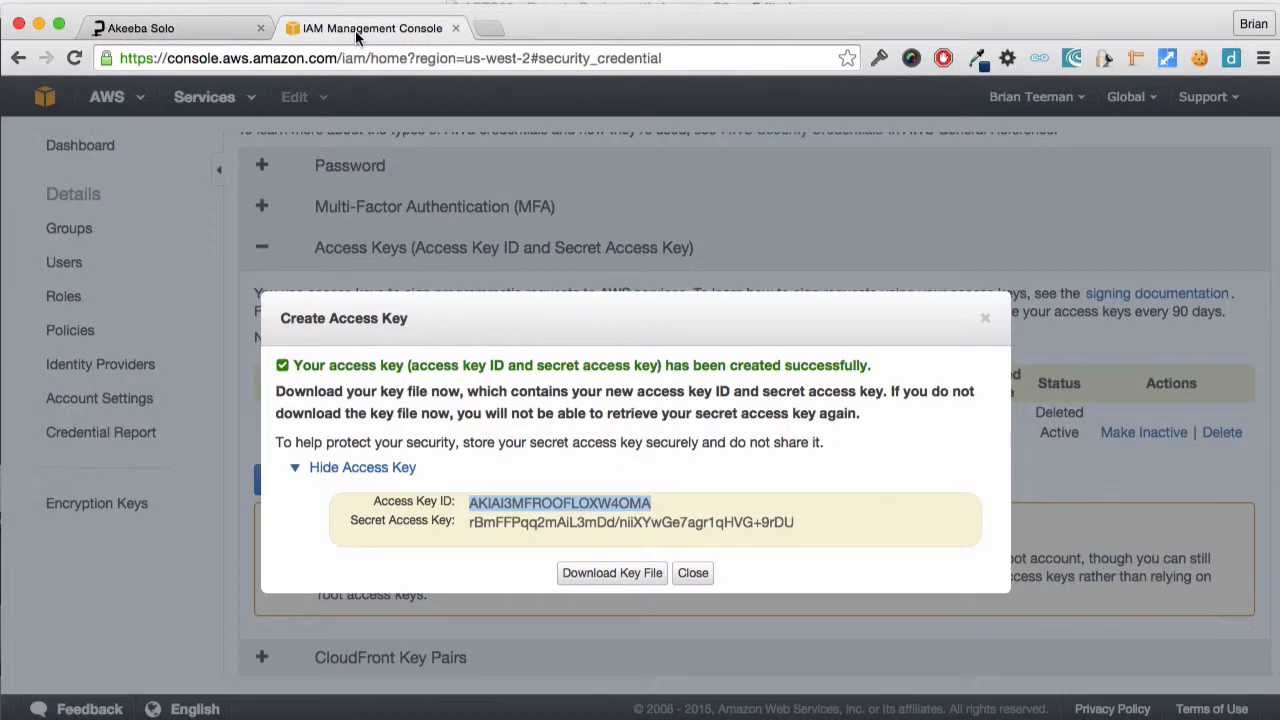
pyautogui.click(579, 516)
pyautogui.doubleClick(579, 516)
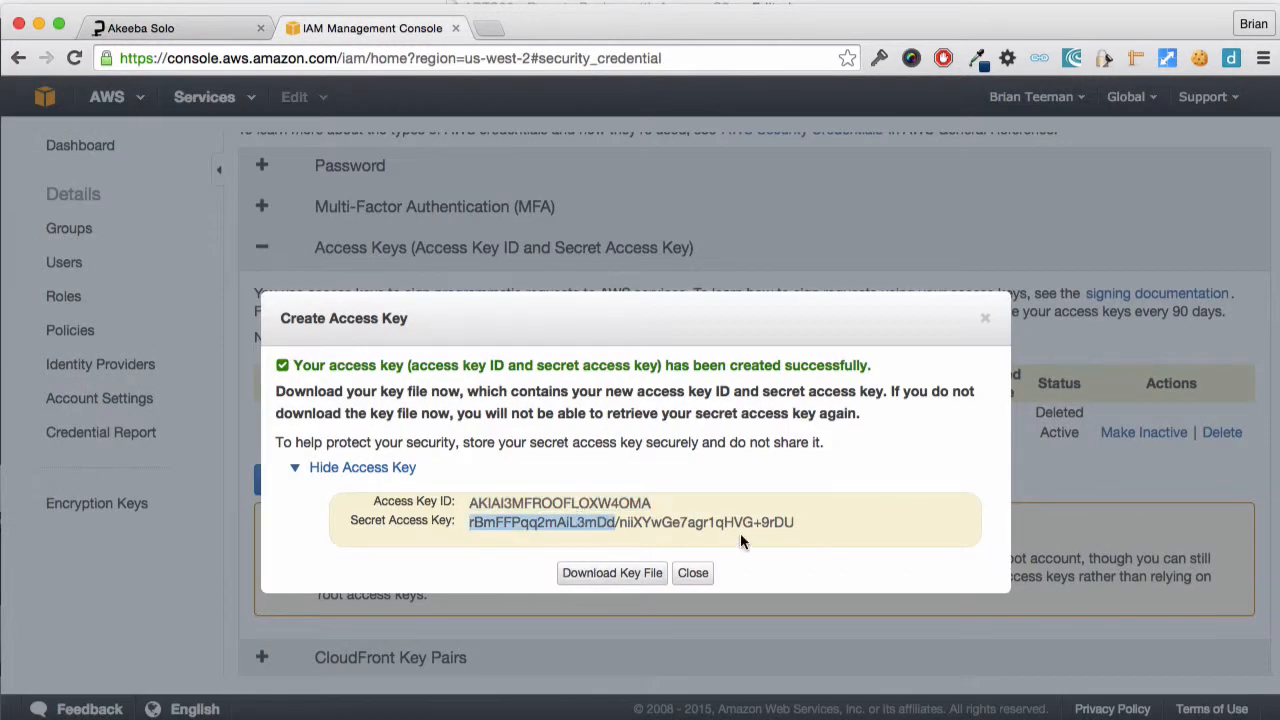
pyautogui.moveTo(800, 522); pyautogui.dragTo(466, 522)
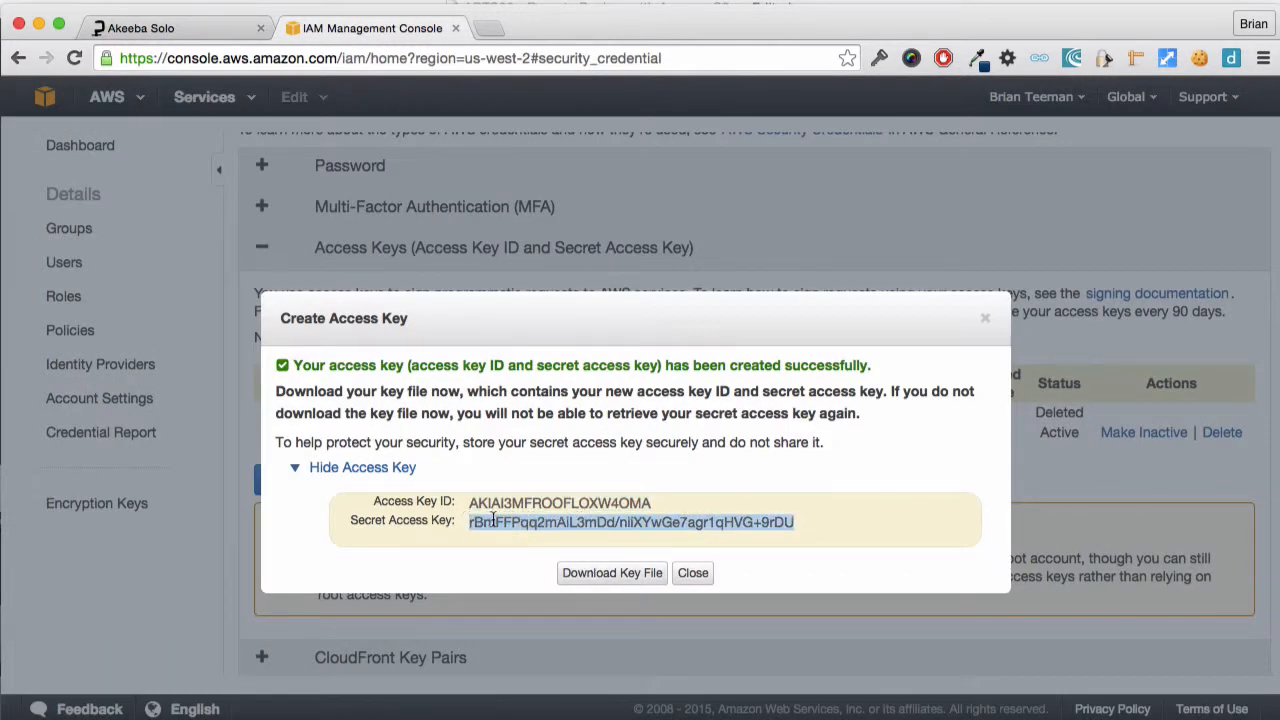
pyautogui.rightClick(490, 518)
pyautogui.click(530, 560)
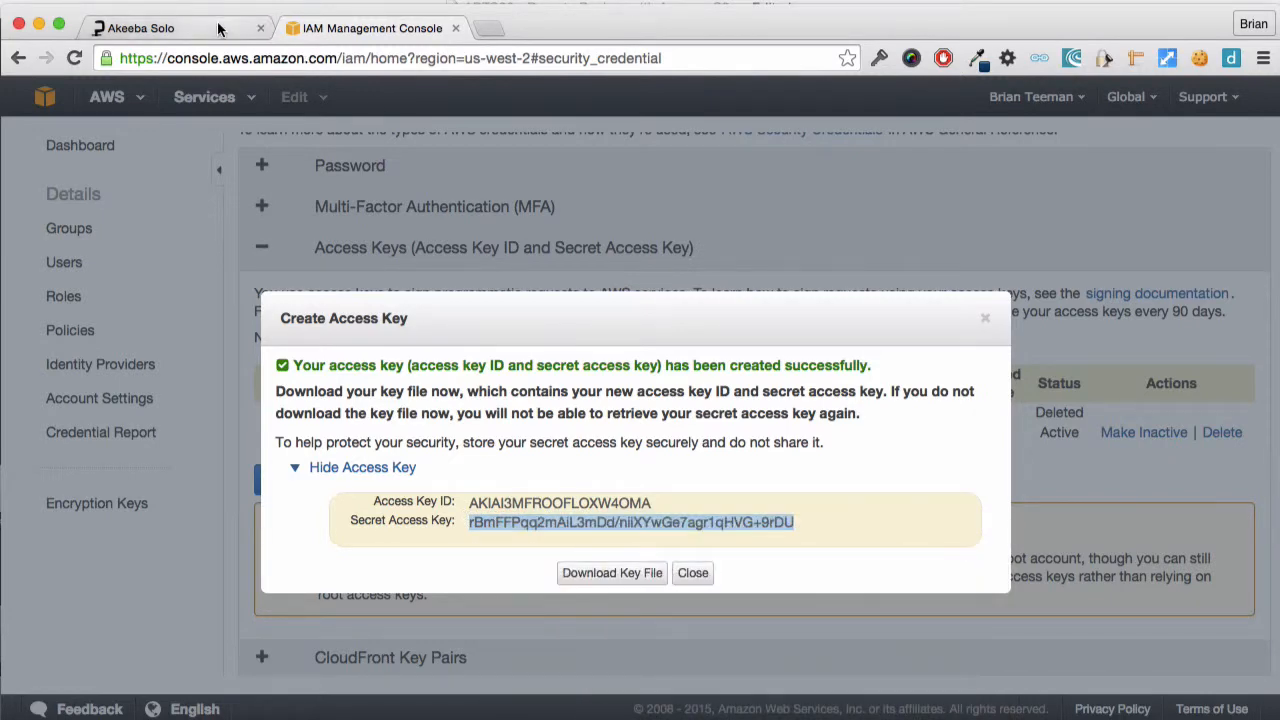
pyautogui.click(150, 28)
pyautogui.rightClick(663, 335)
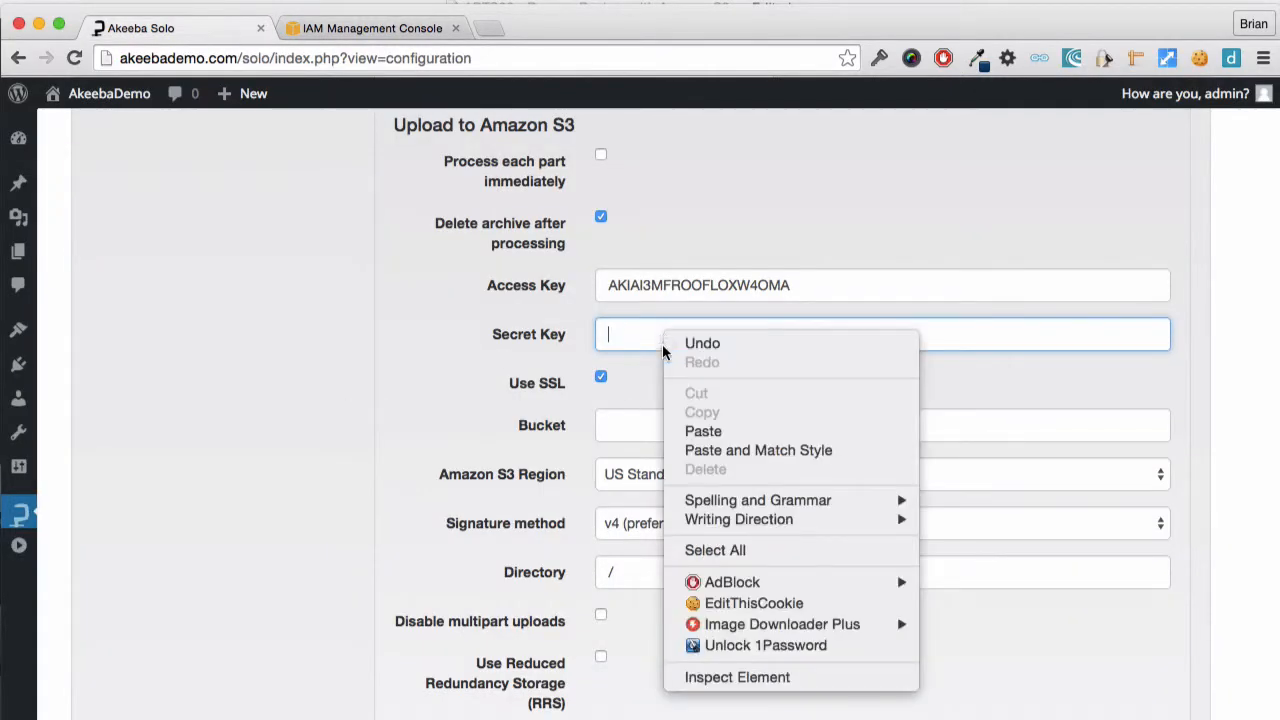
pyautogui.click(703, 431)
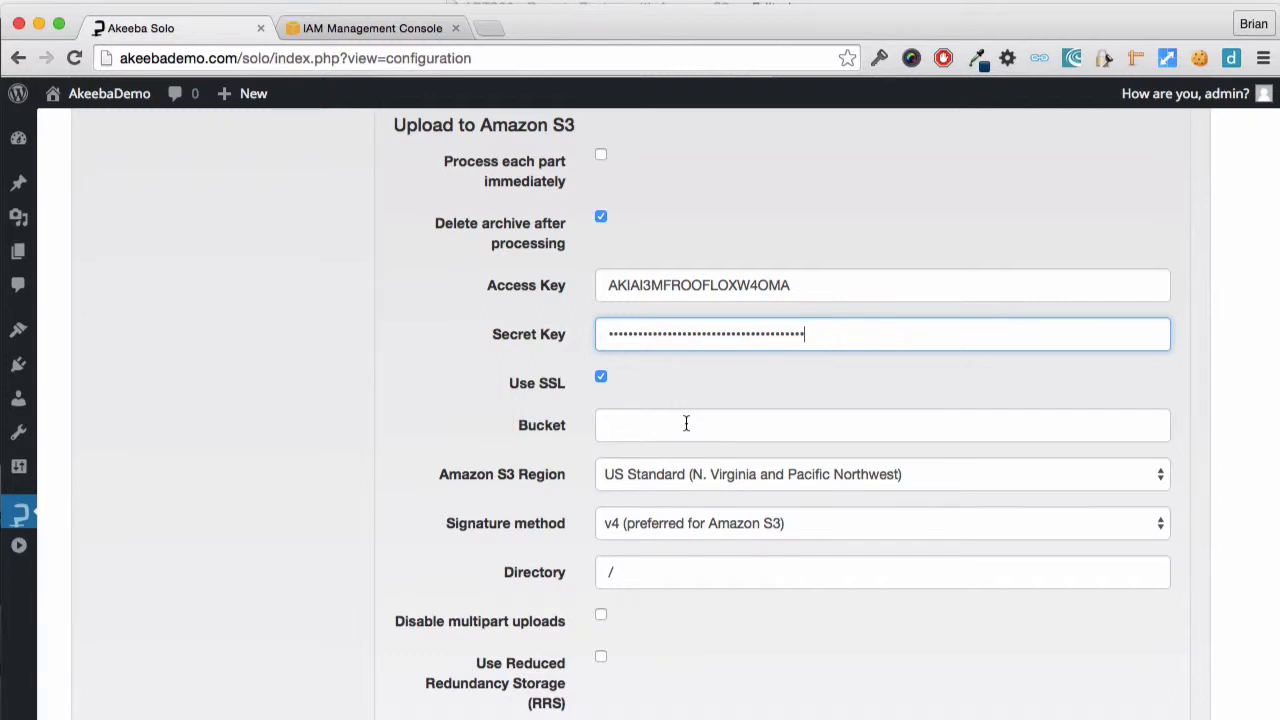
# Set the upload bucket to akeebademodotcom and the Amazon S3 region to US West (Oregon).
pyautogui.click(686, 424)
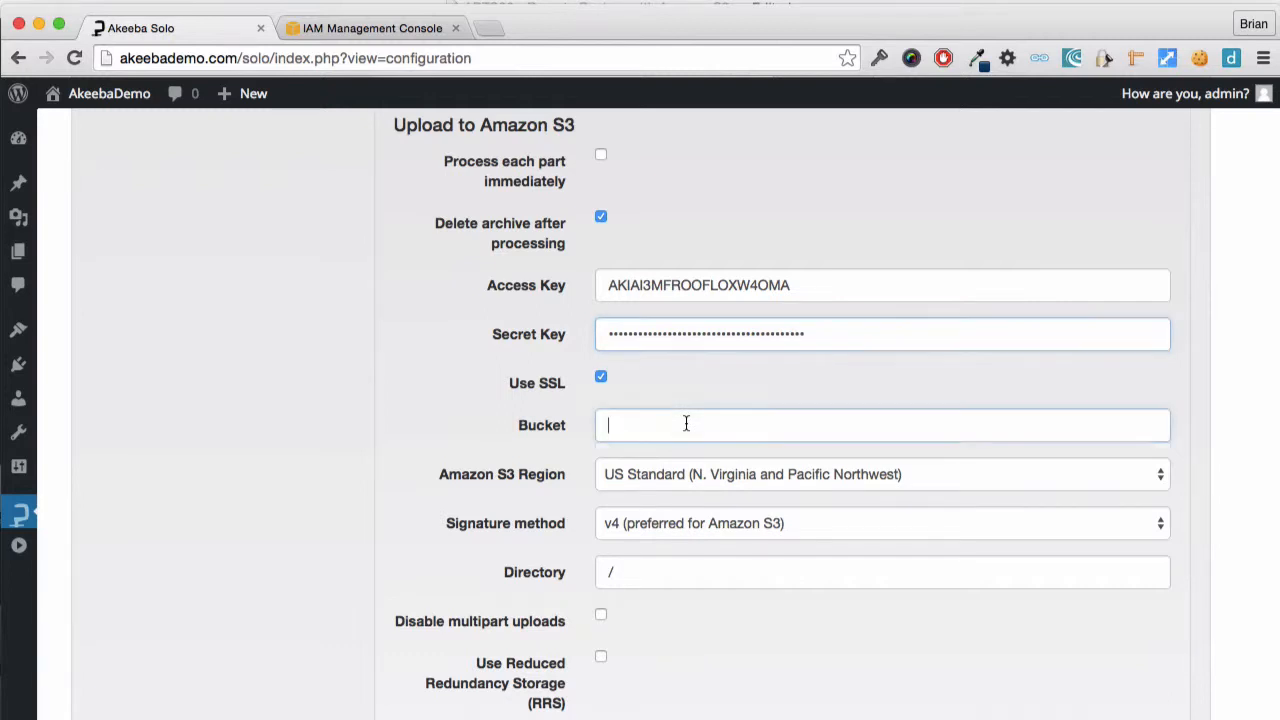
pyautogui.write('ak')
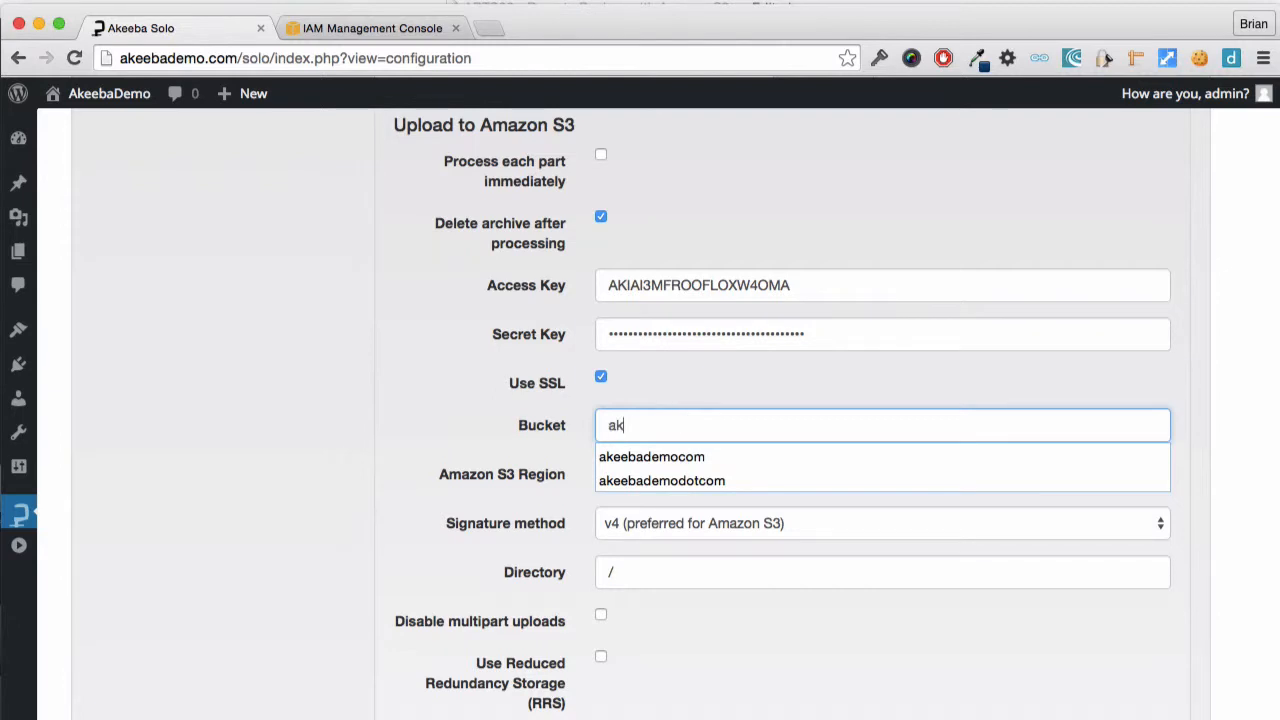
pyautogui.write('eebademodotcom')
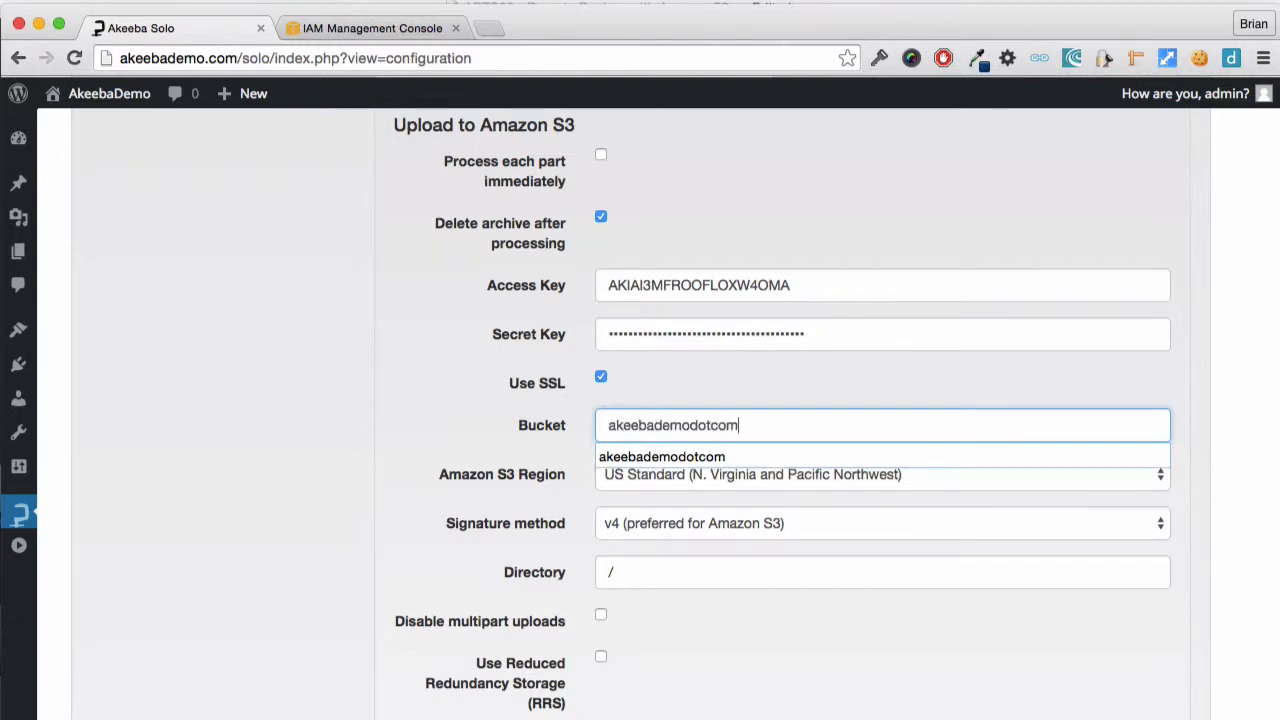
pyautogui.press('Tab')
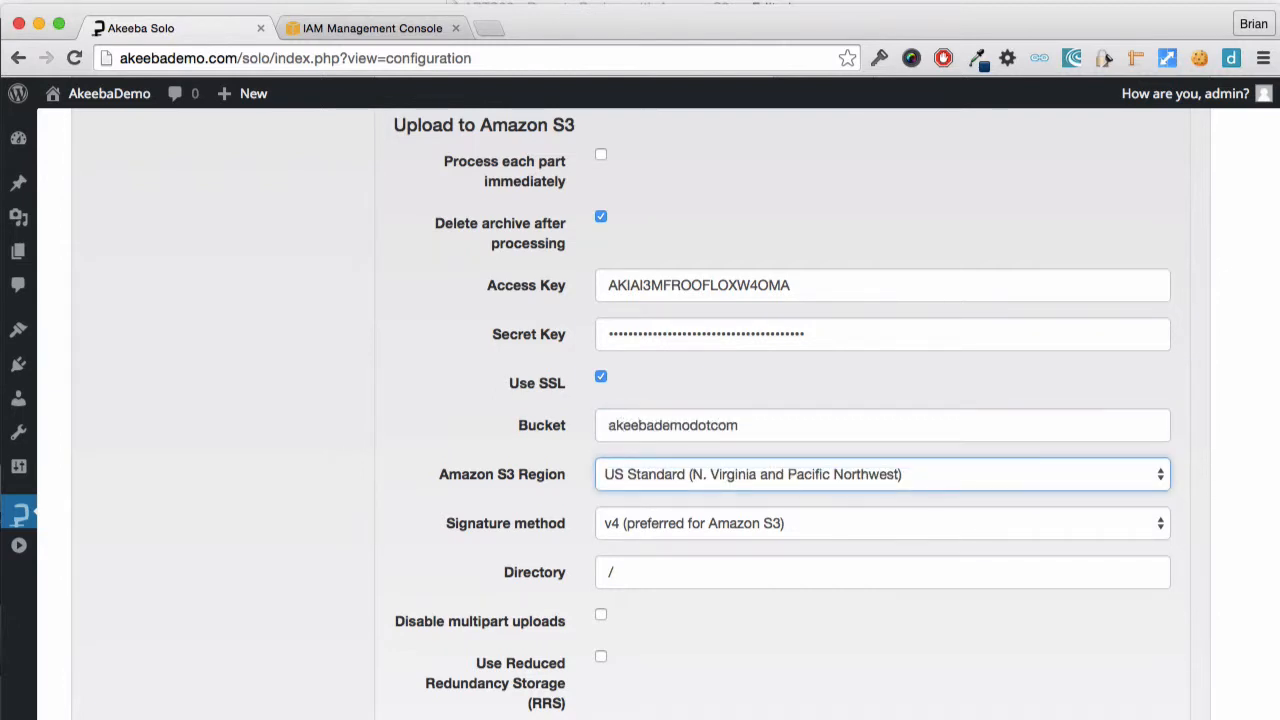
pyautogui.click(711, 472)
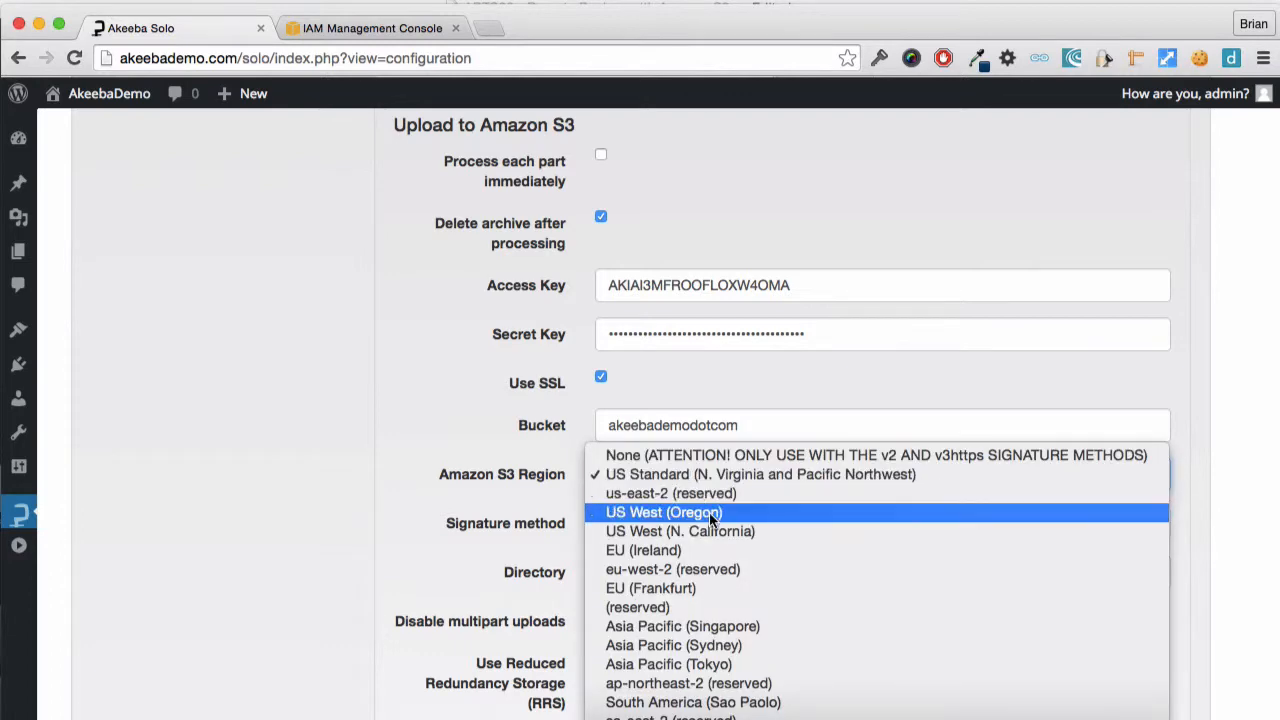
pyautogui.click(711, 513)
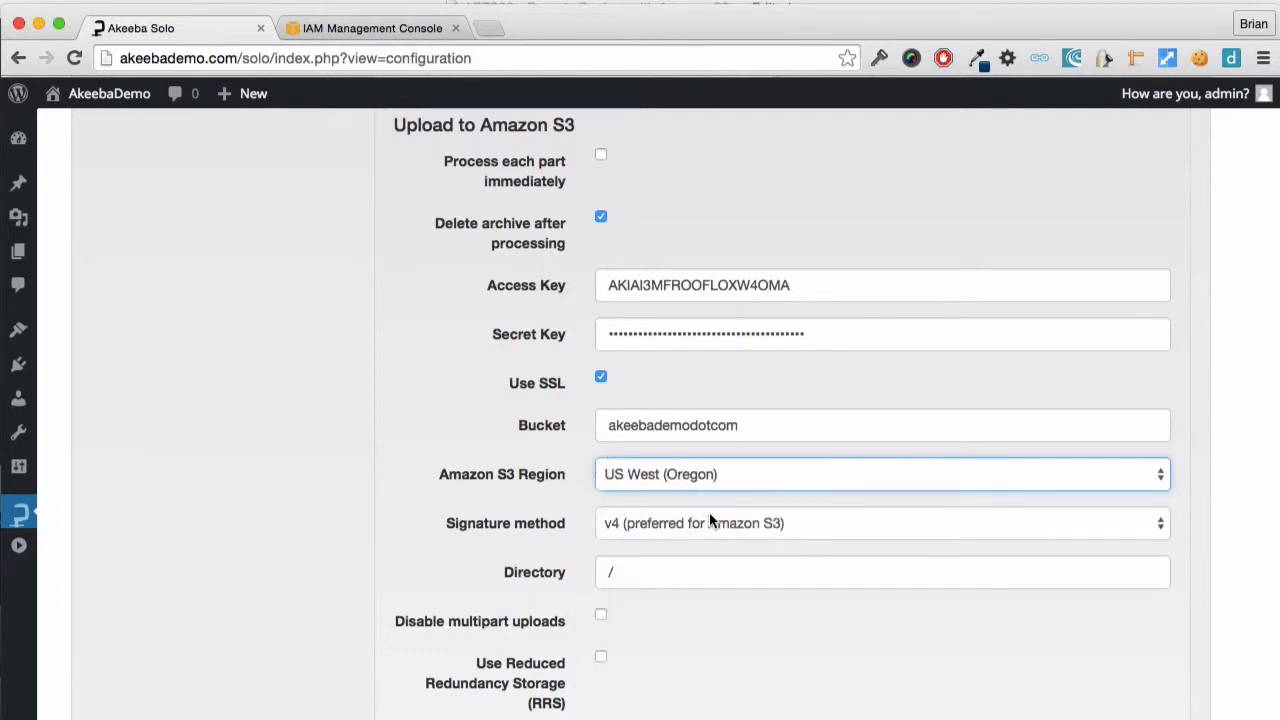
# Save and close the profile's configuration, and run a one-click backup with the Default Backup Profile.
pyautogui.scroll(20, 560, 288)
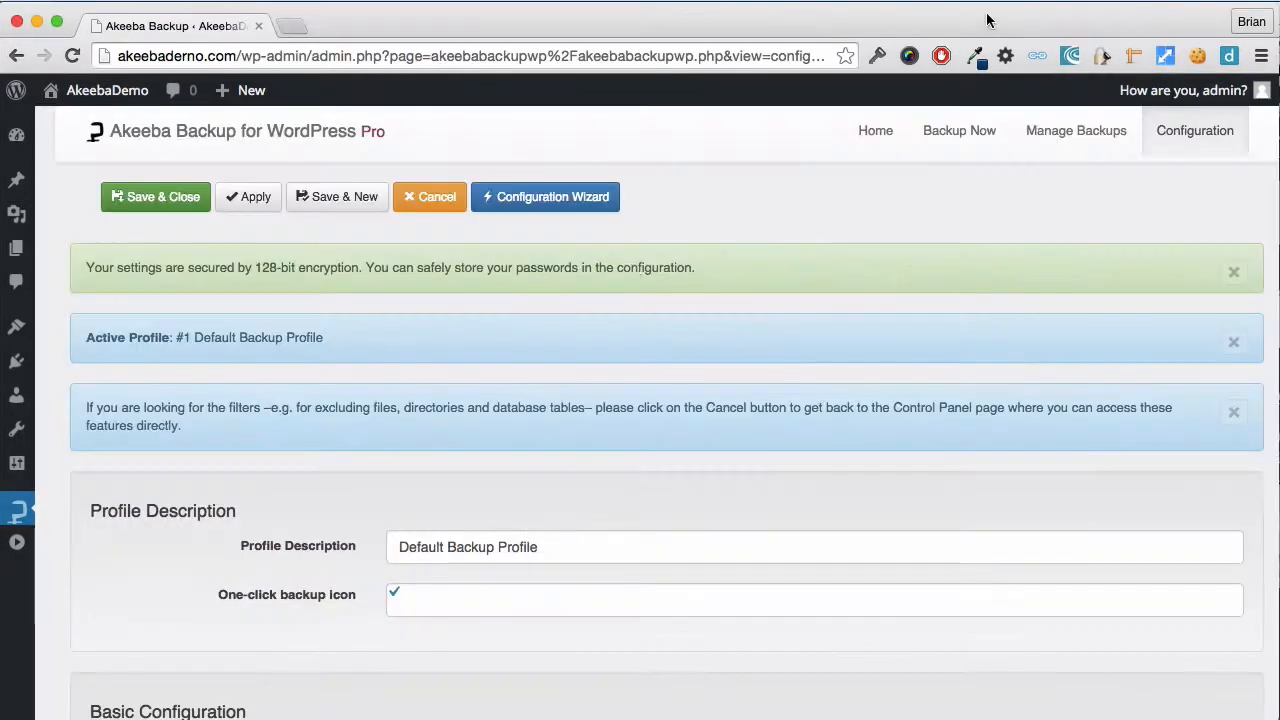
pyautogui.click(158, 205)
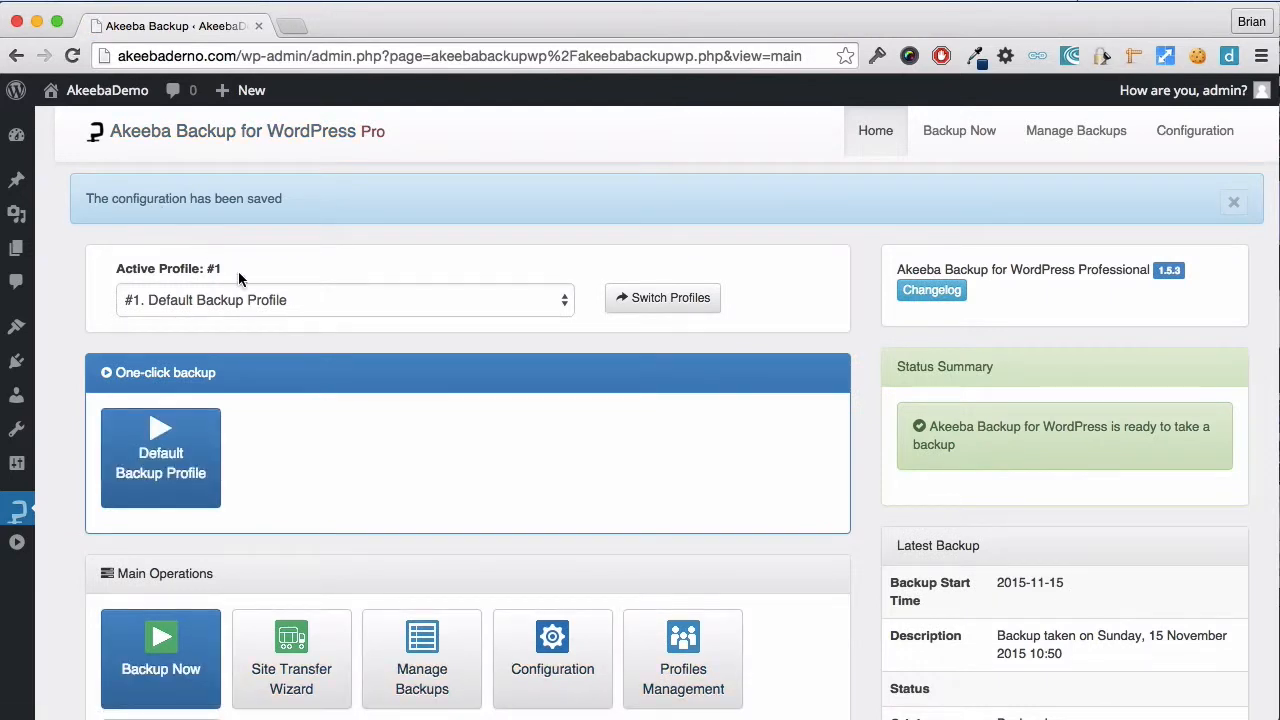
pyautogui.click(157, 476)
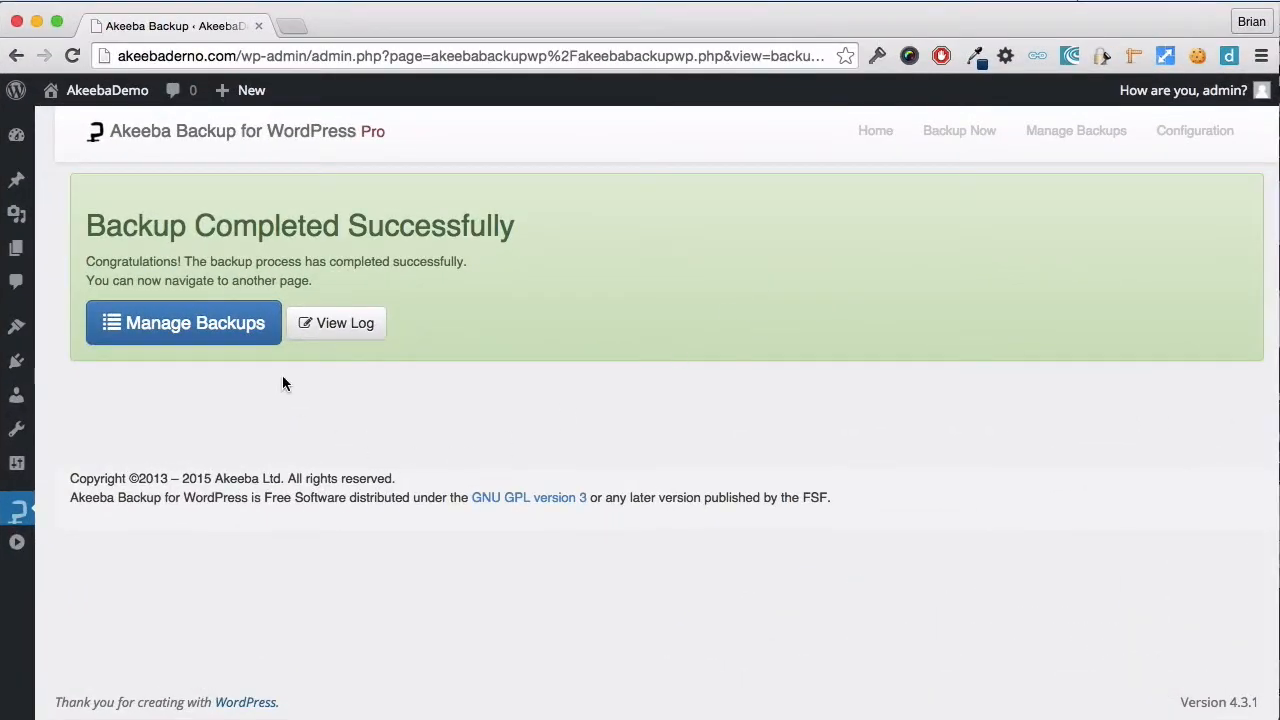
# In the list of managed backups, check the new backup's storage status and view its remotely stored files management options.
pyautogui.click(250, 328)
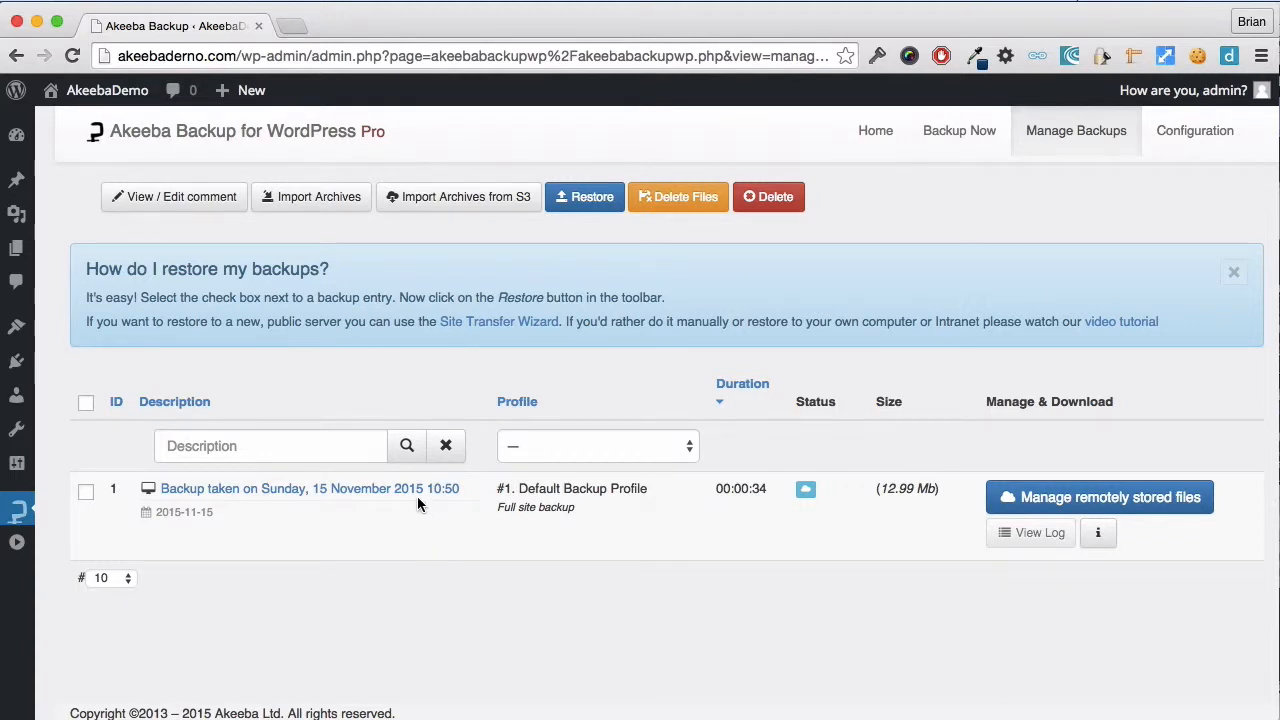
pyautogui.moveTo(806, 490)
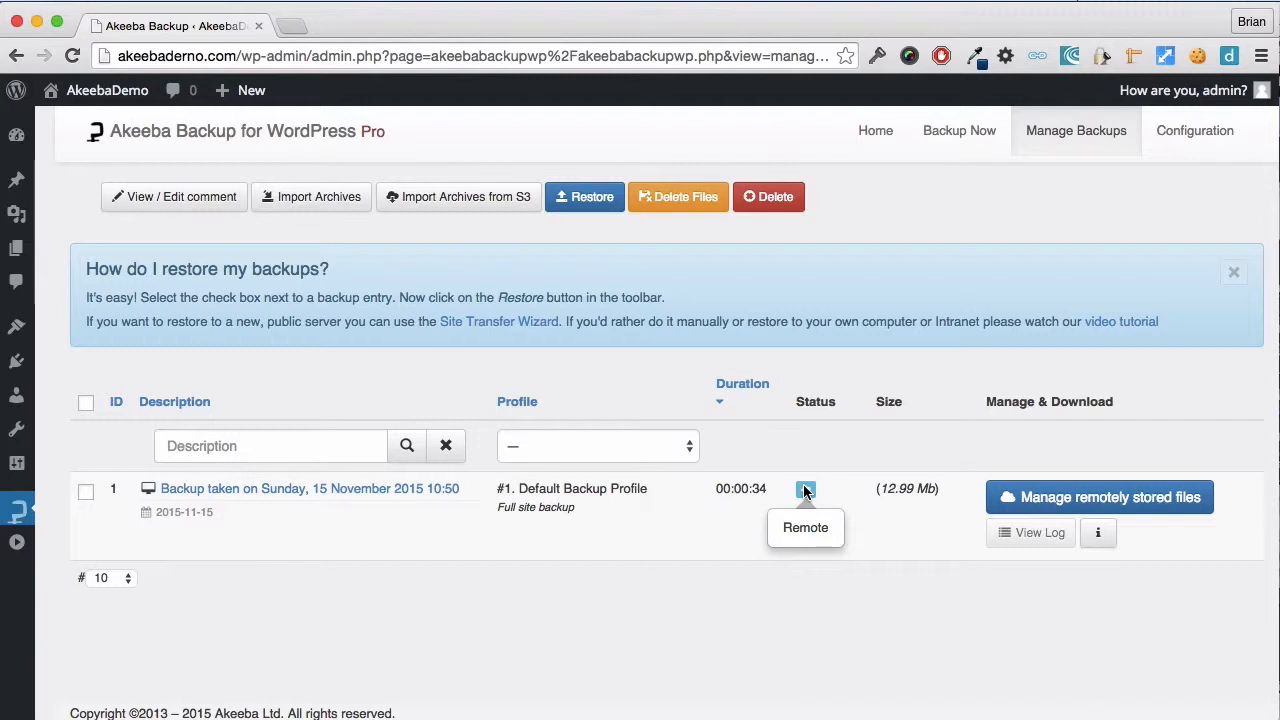
pyautogui.click(1020, 500)
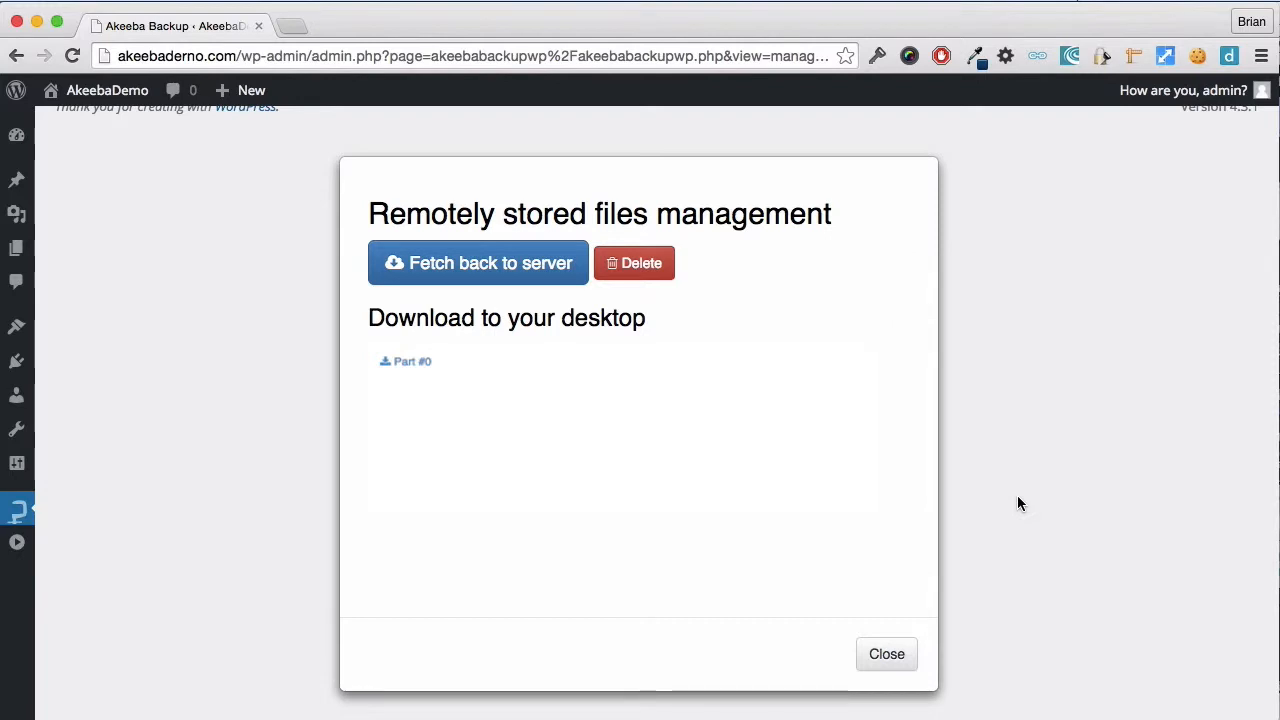
pyautogui.click(898, 651)
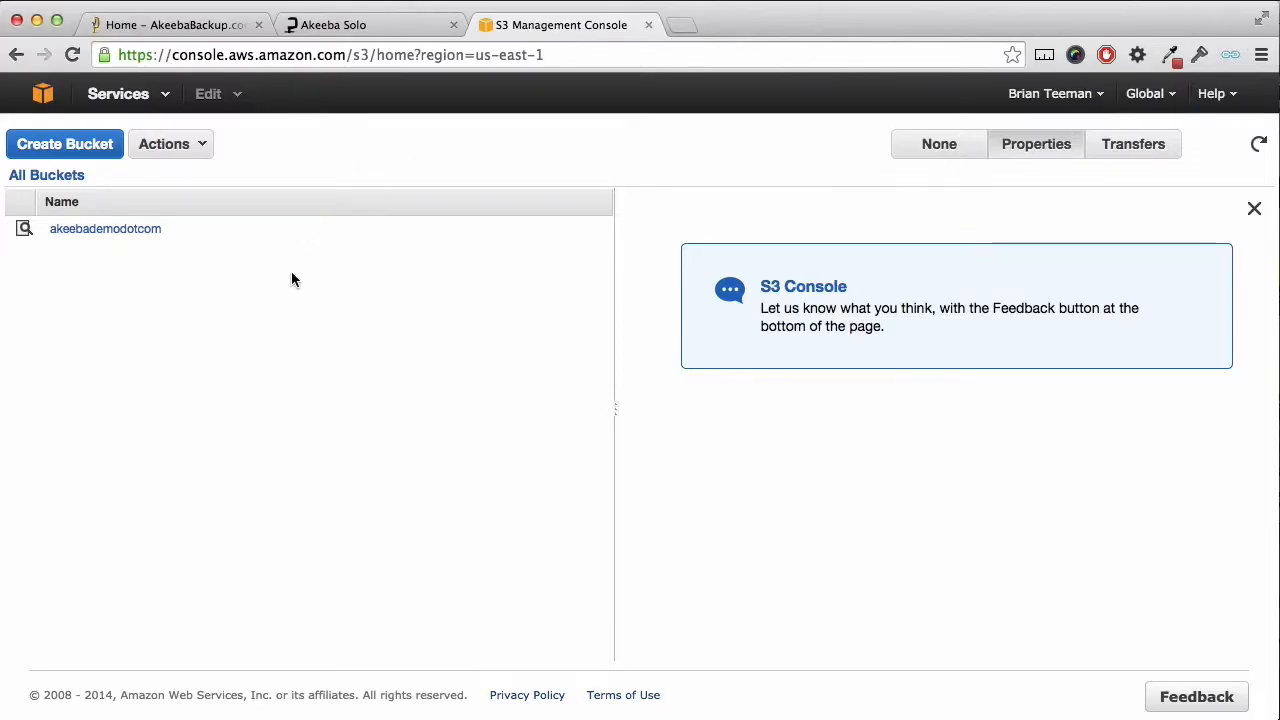
# Switch to the Amazon S3 console and open the akeebademodotcom bucket to examine its contents.
pyautogui.click(141, 238)
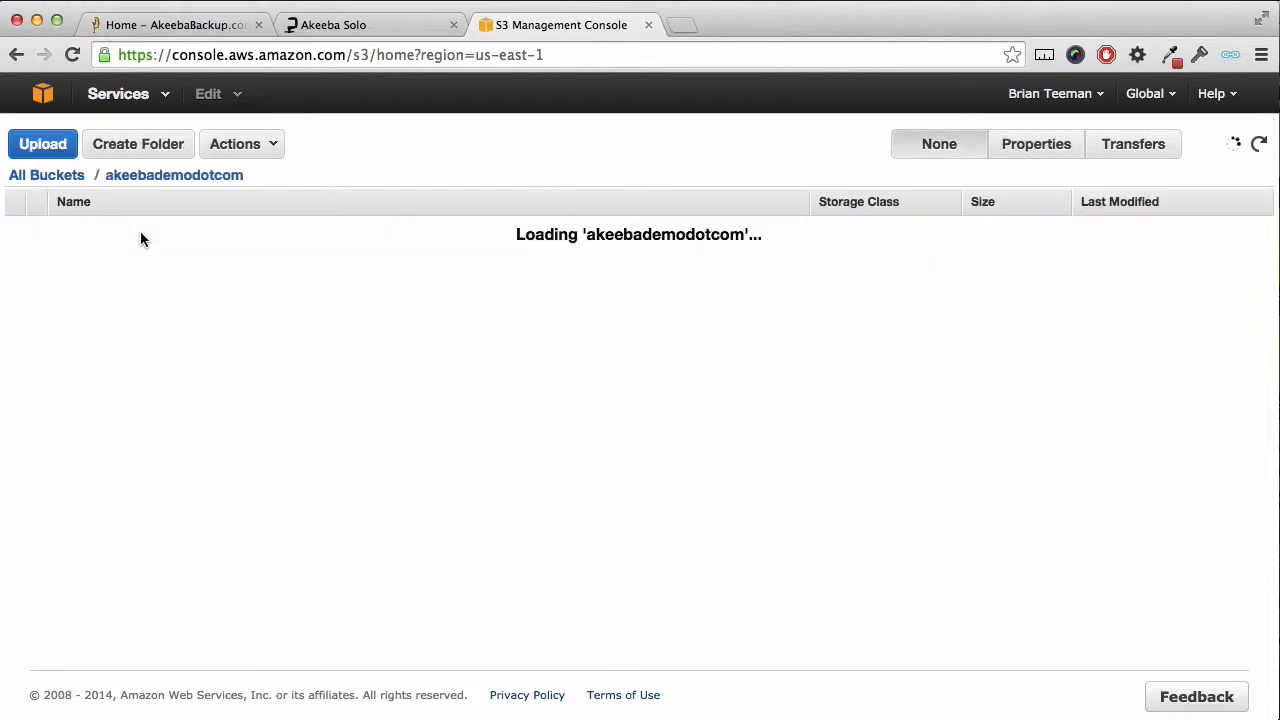